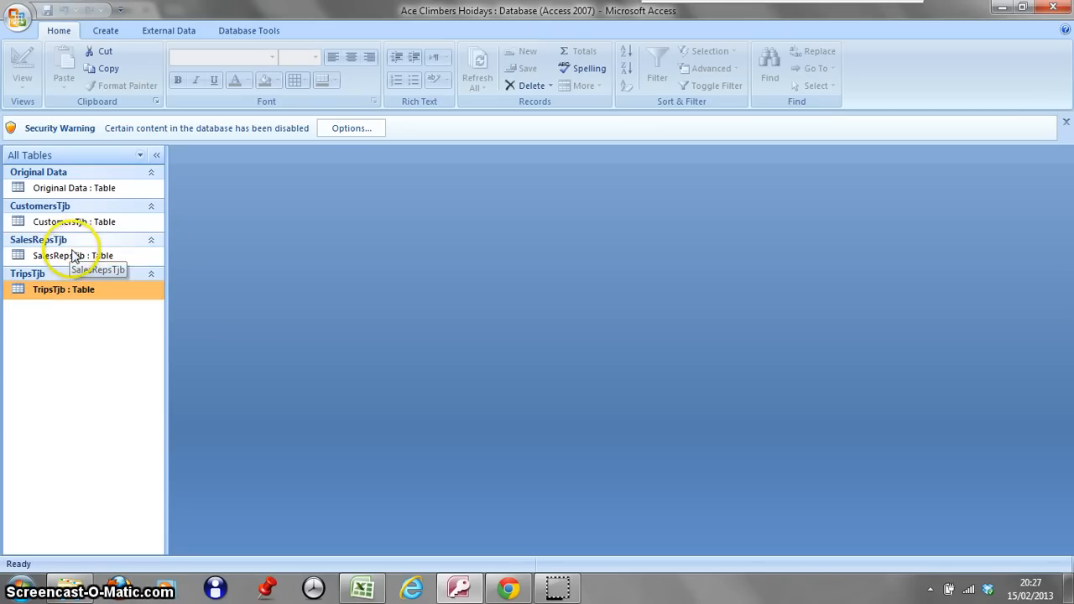
Step: Open the SalesRepsTjb table in Design view and set the Commission field's format to Percent
{"action": "left_click", "coordinate": [72, 255]}
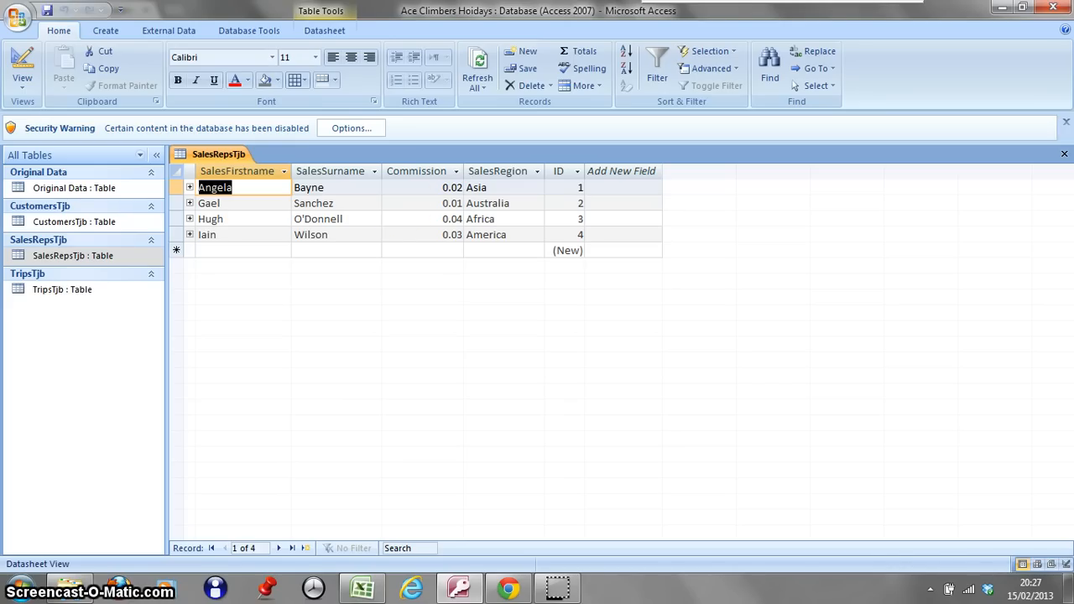
{"action": "left_click", "coordinate": [23, 59]}
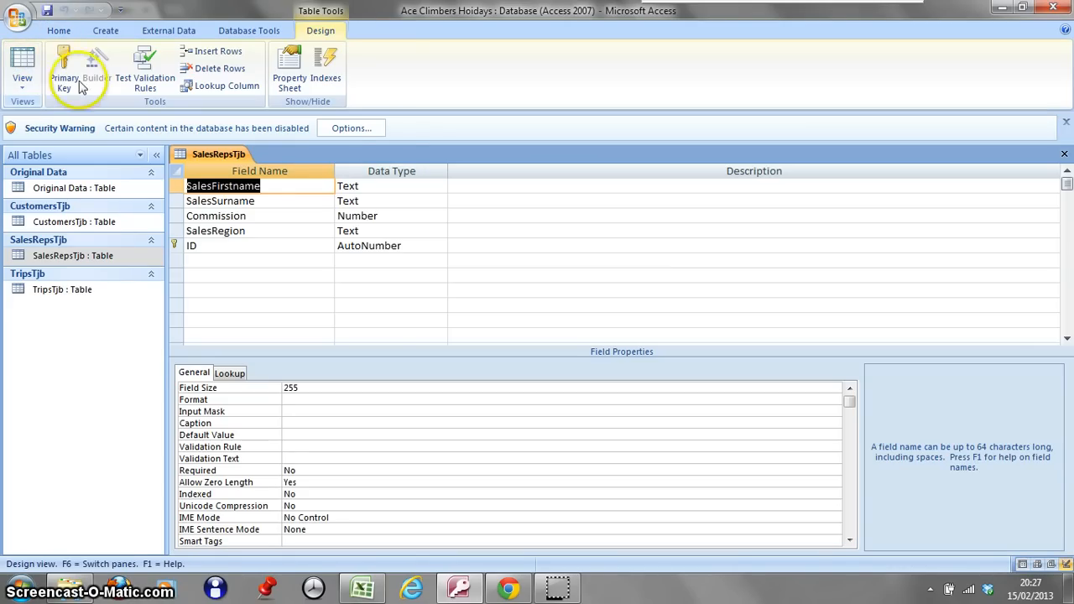
{"action": "left_click", "coordinate": [375, 215]}
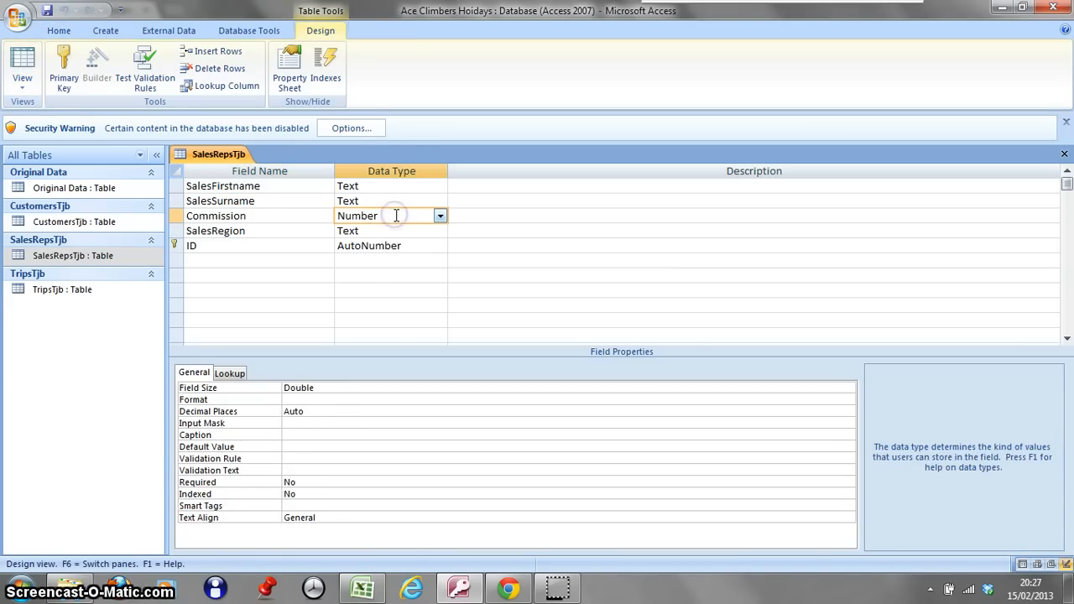
{"action": "left_click", "coordinate": [319, 400]}
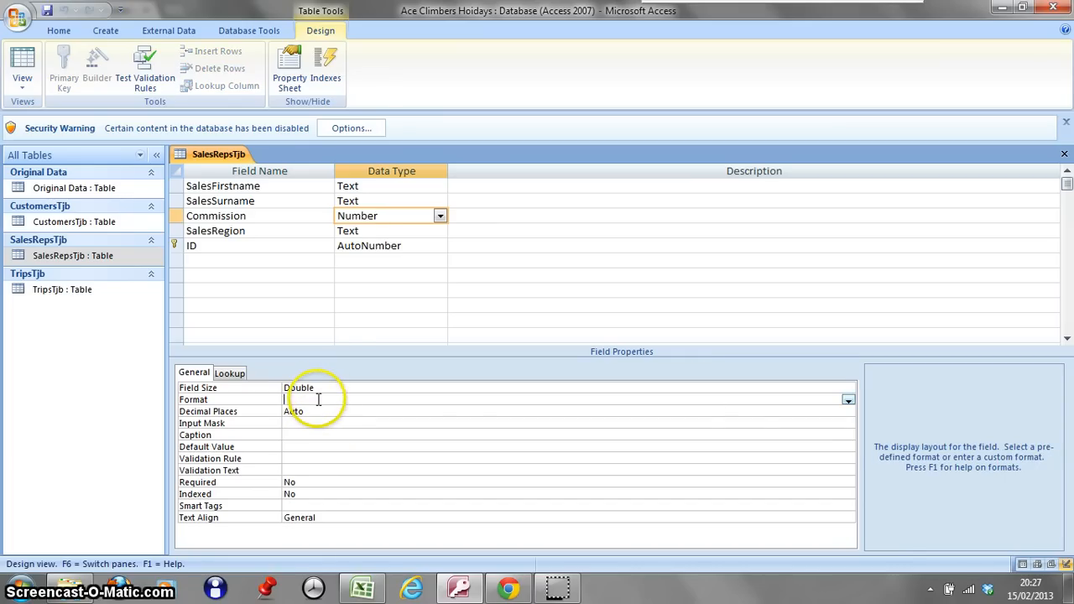
{"action": "left_click", "coordinate": [848, 401]}
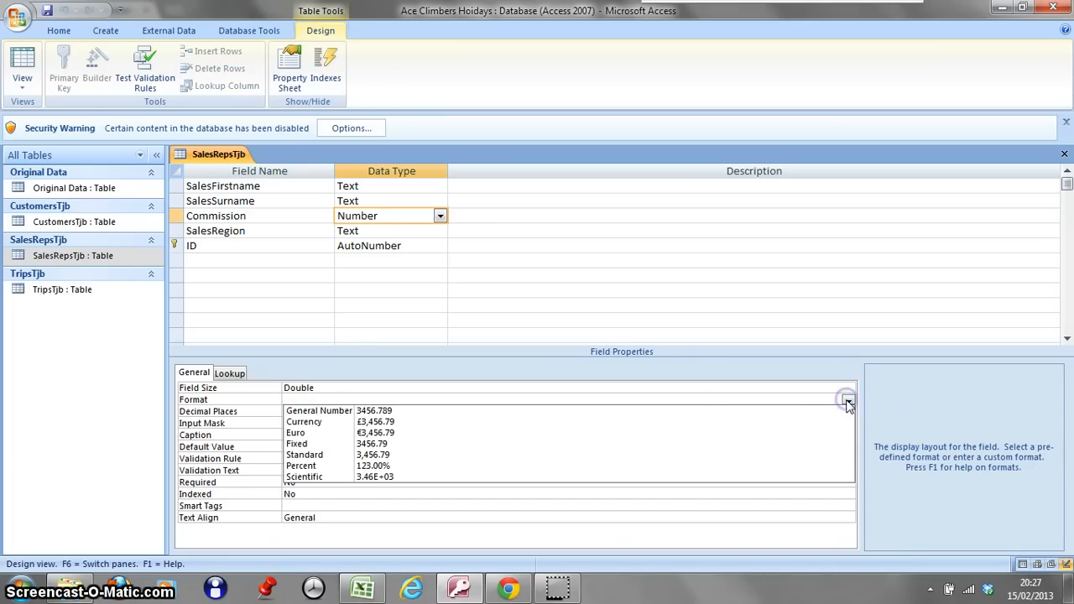
{"action": "left_click", "coordinate": [487, 467]}
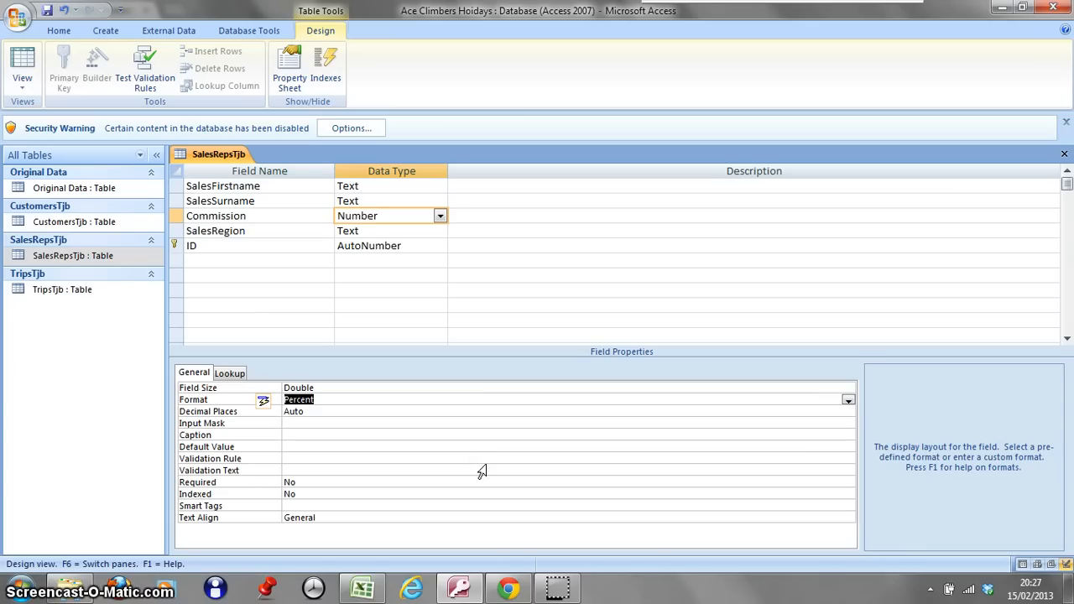
{"action": "left_click", "coordinate": [230, 291]}
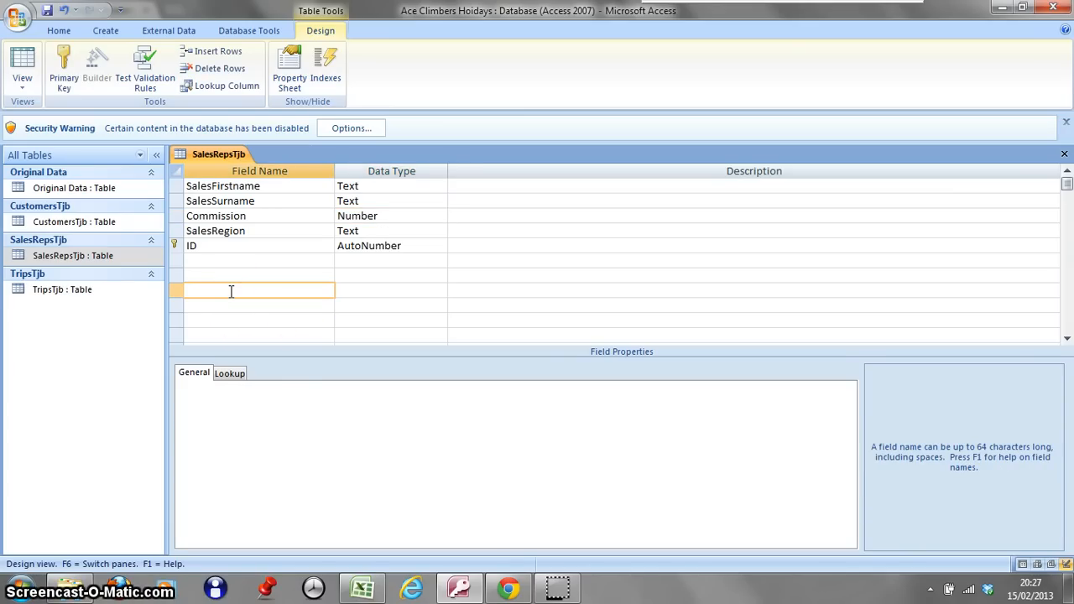
Step: Set the field size of both SalesFirstname and SalesSurname to 25
{"action": "left_click", "coordinate": [392, 186]}
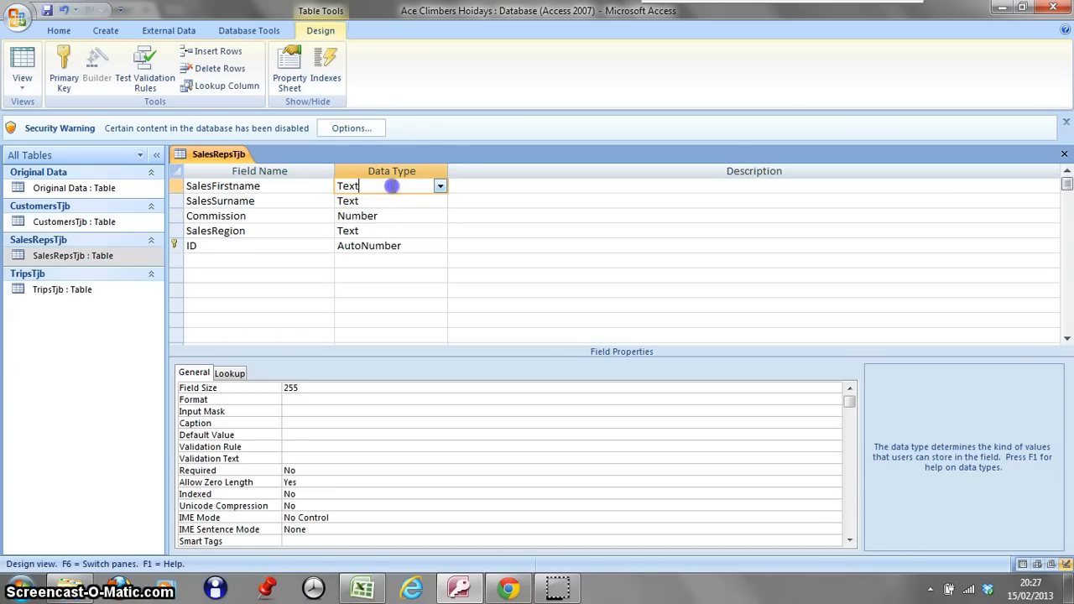
{"action": "left_click", "coordinate": [299, 387]}
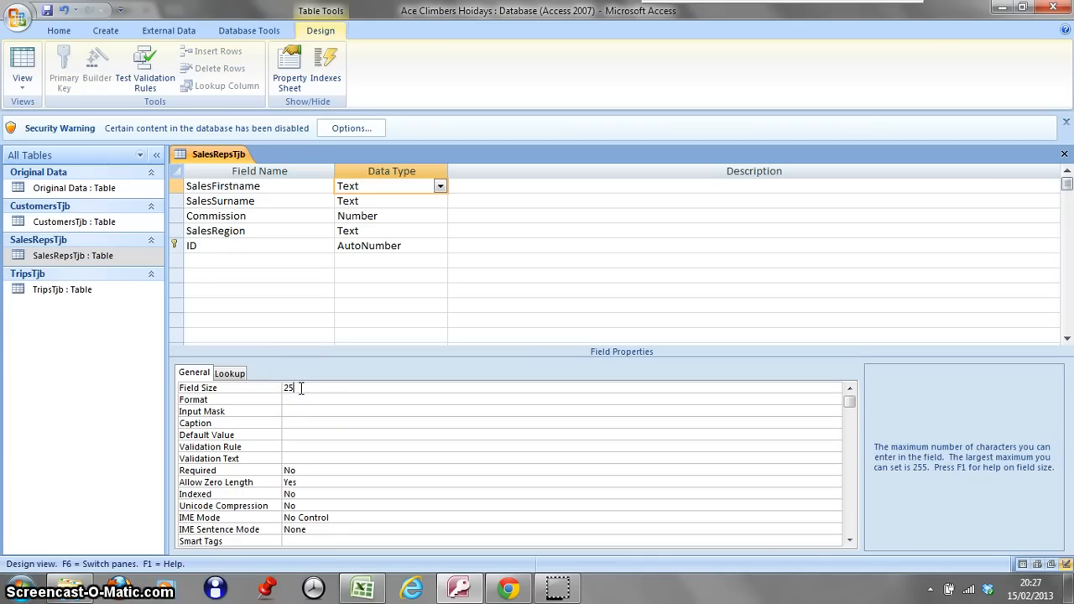
{"action": "key", "text": "Return"}
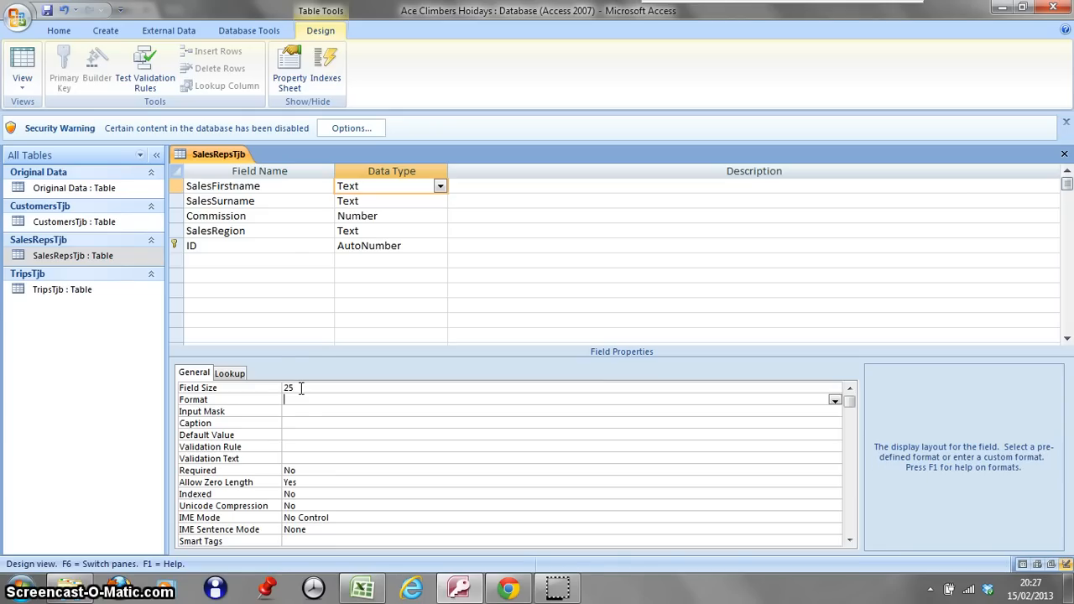
{"action": "left_click", "coordinate": [395, 202]}
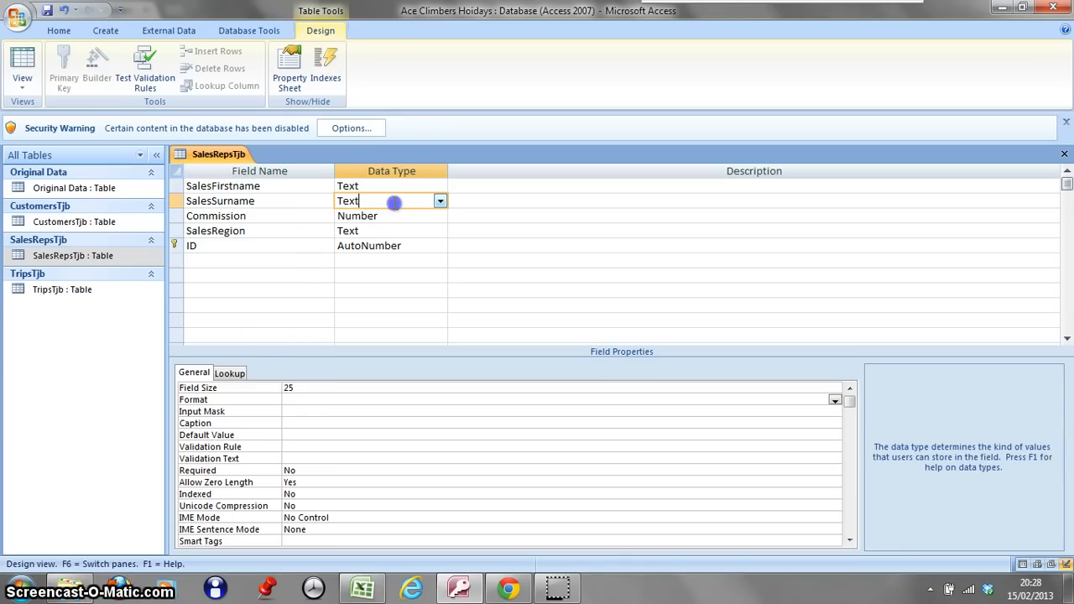
{"action": "left_click", "coordinate": [305, 387]}
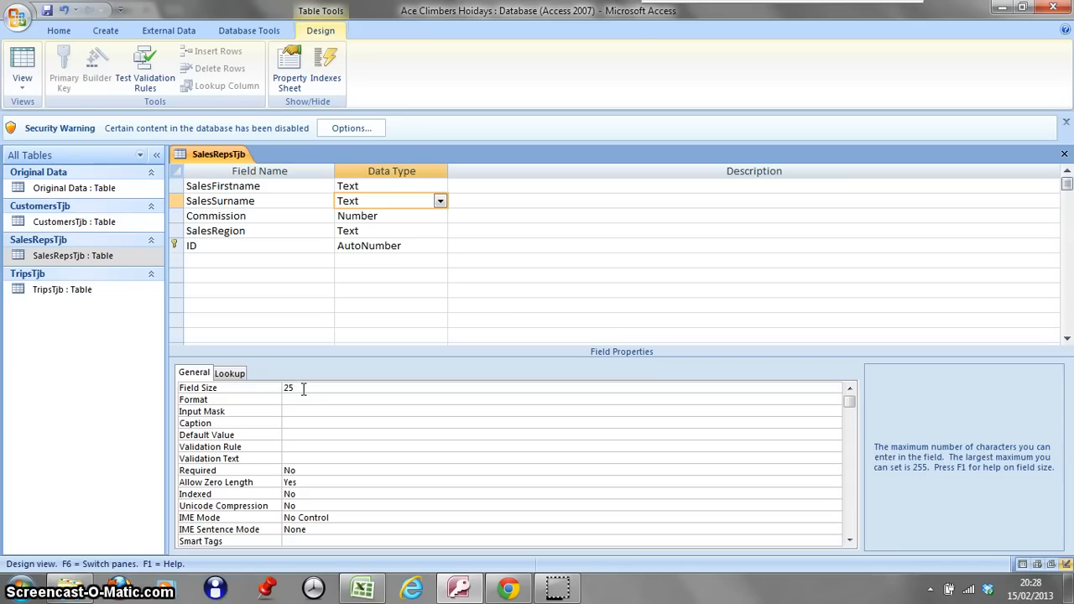
{"action": "left_click", "coordinate": [255, 335]}
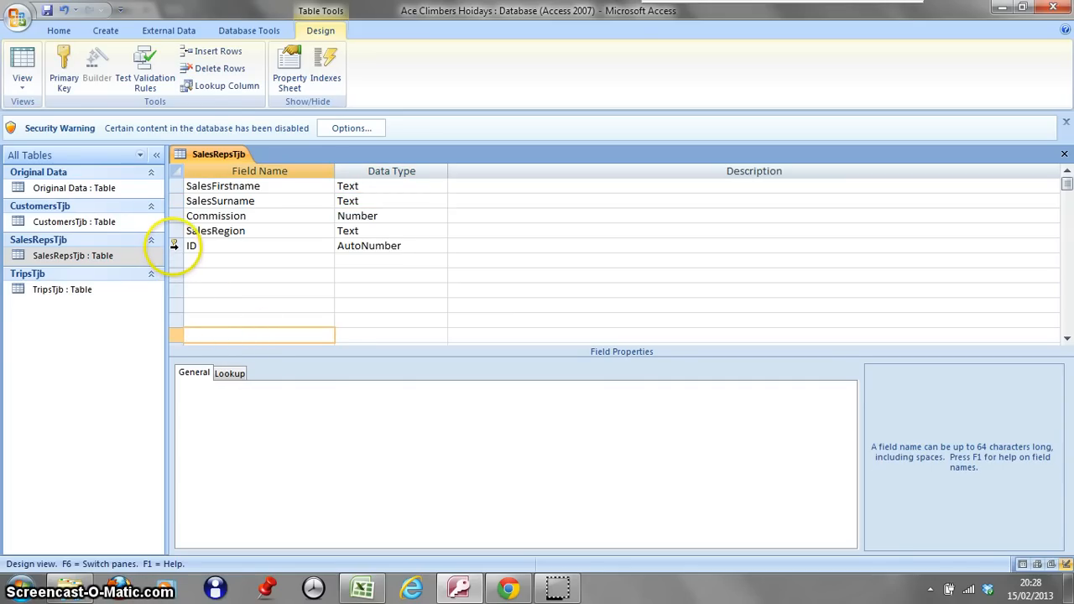
Step: Move the ID primary key field above SalesFirstname so it is the first field of the table
{"action": "left_click", "coordinate": [174, 246]}
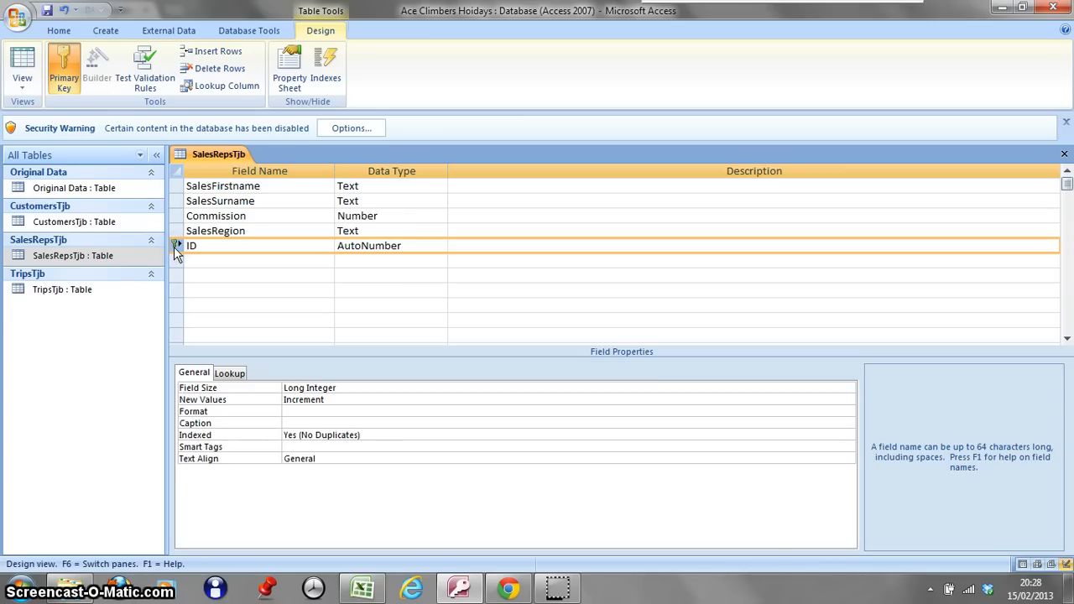
{"action": "left_click_drag", "start_coordinate": [173, 246], "coordinate": [174, 187]}
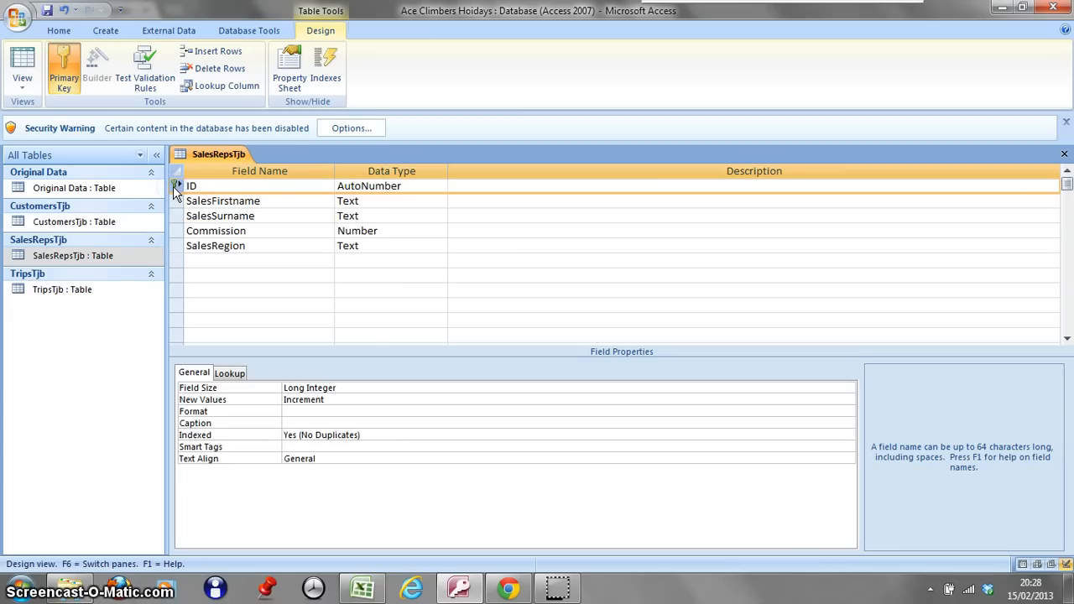
{"action": "left_click", "coordinate": [234, 186]}
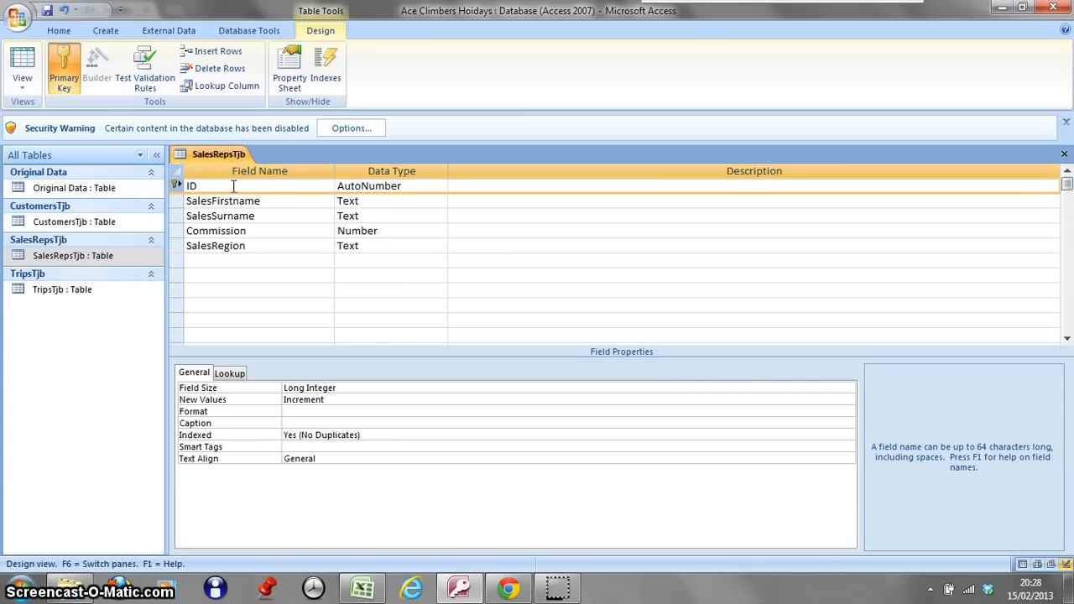
{"action": "left_click", "coordinate": [227, 186]}
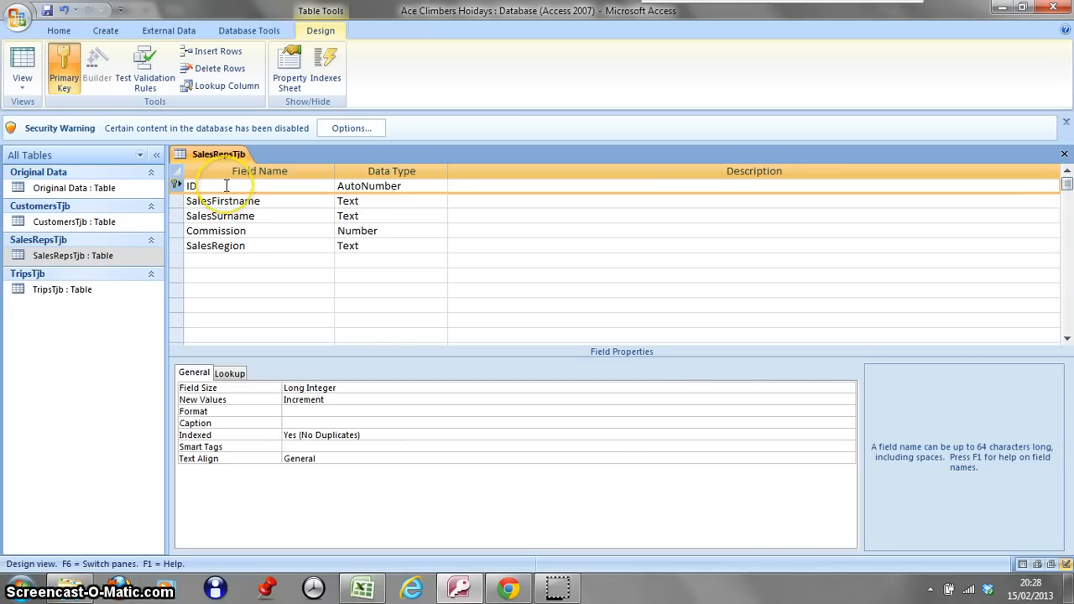
Step: Save the SalesRepsTjb design changes while switching to Datasheet view, and close the table
{"action": "left_click", "coordinate": [368, 202]}
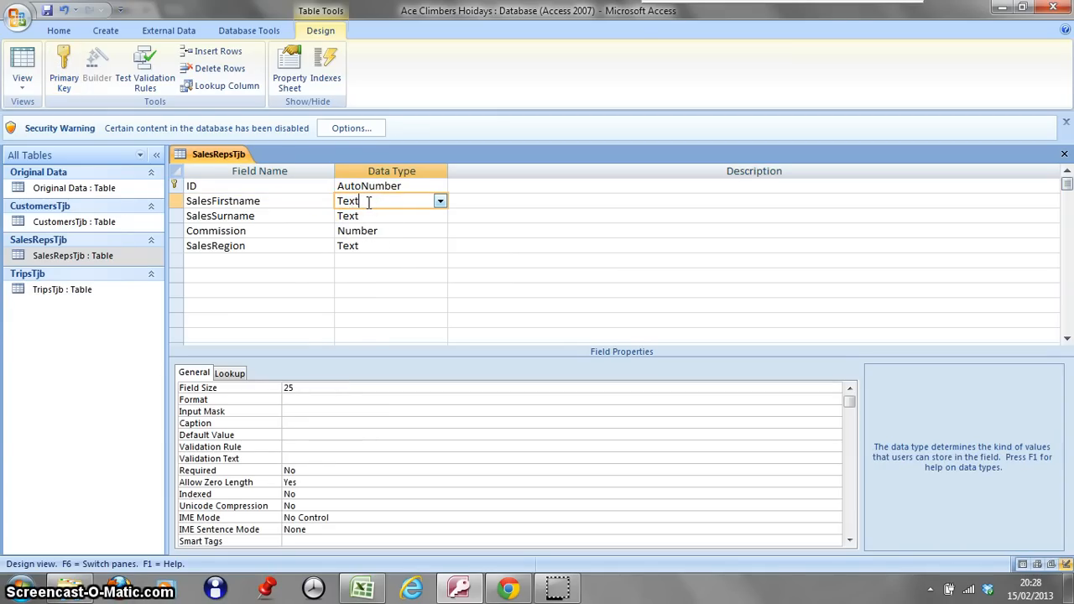
{"action": "left_click", "coordinate": [382, 230]}
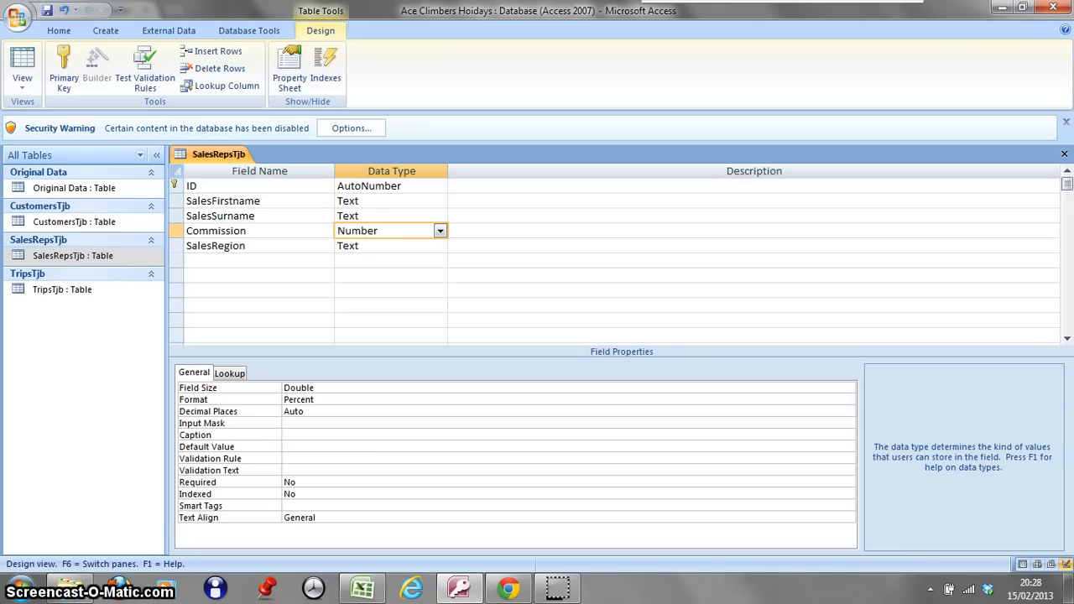
{"action": "left_click", "coordinate": [22, 63]}
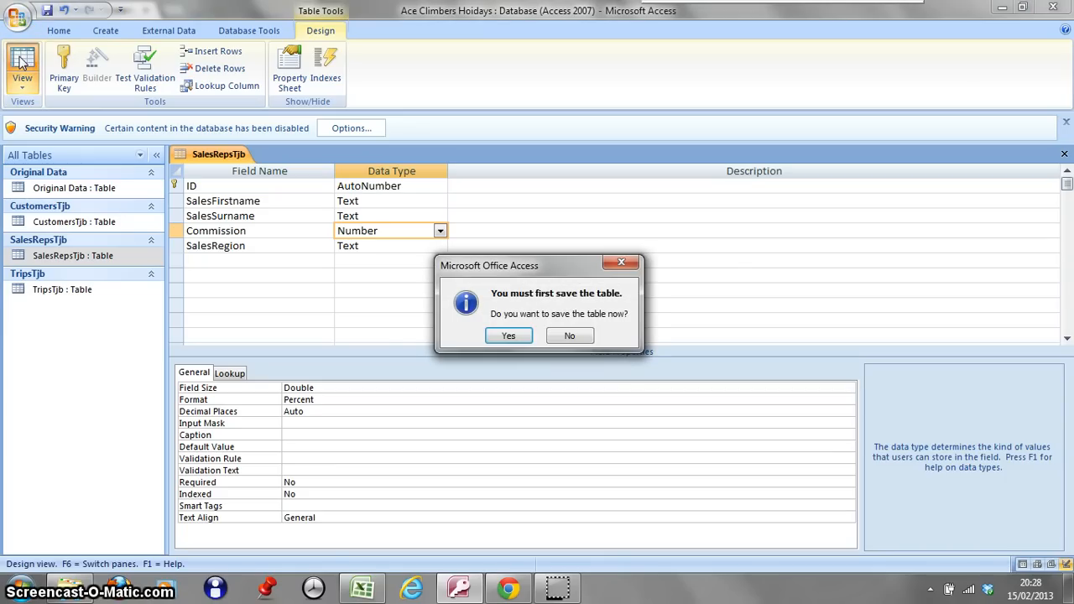
{"action": "left_click", "coordinate": [509, 335]}
{"action": "left_click", "coordinate": [509, 341]}
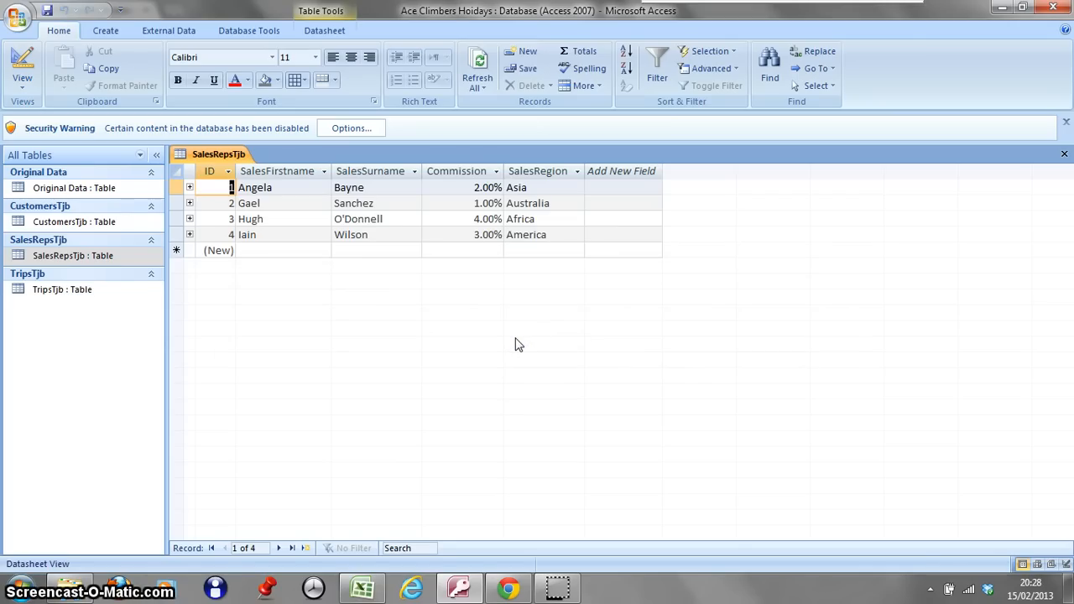
{"action": "left_click", "coordinate": [1064, 154]}
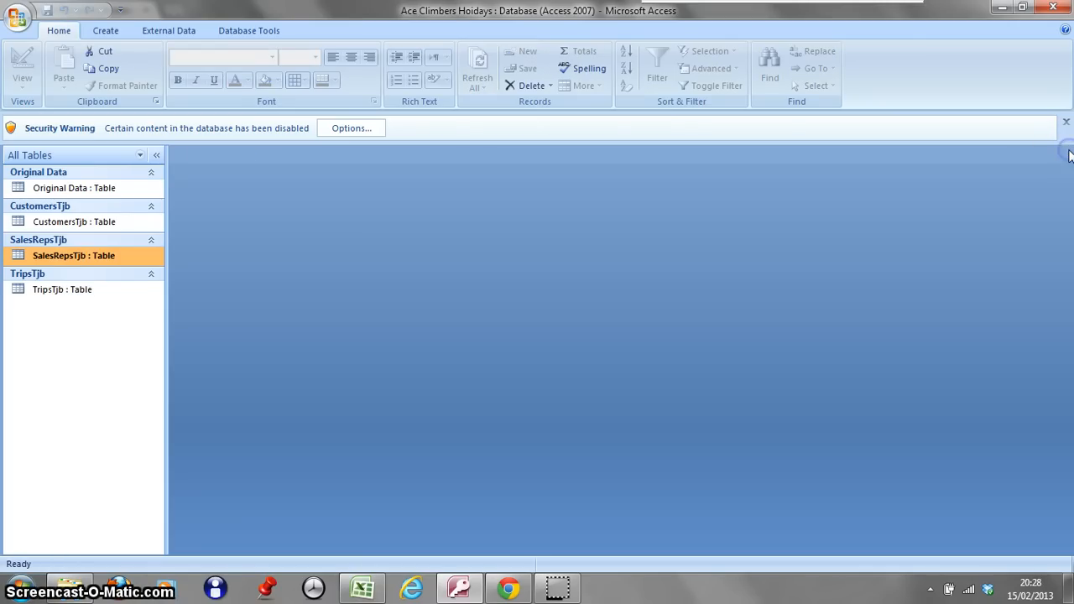
Step: Open the TripsTjb table and widen the Lookup to CustomersTjb column to fit its contents
{"action": "left_click", "coordinate": [73, 294]}
{"action": "double_click", "coordinate": [74, 295]}
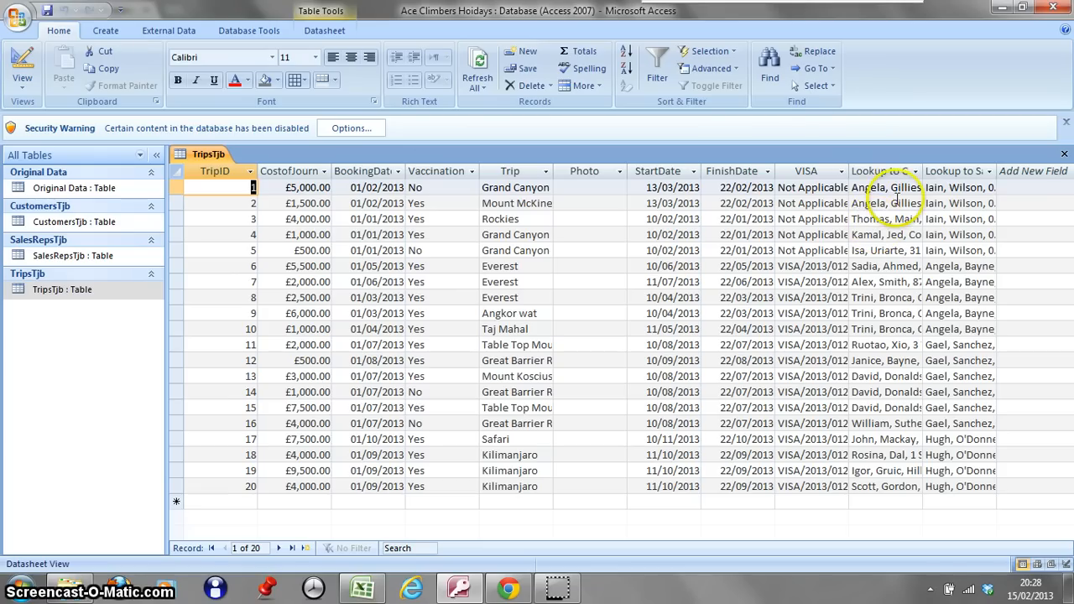
{"action": "double_click", "coordinate": [923, 170]}
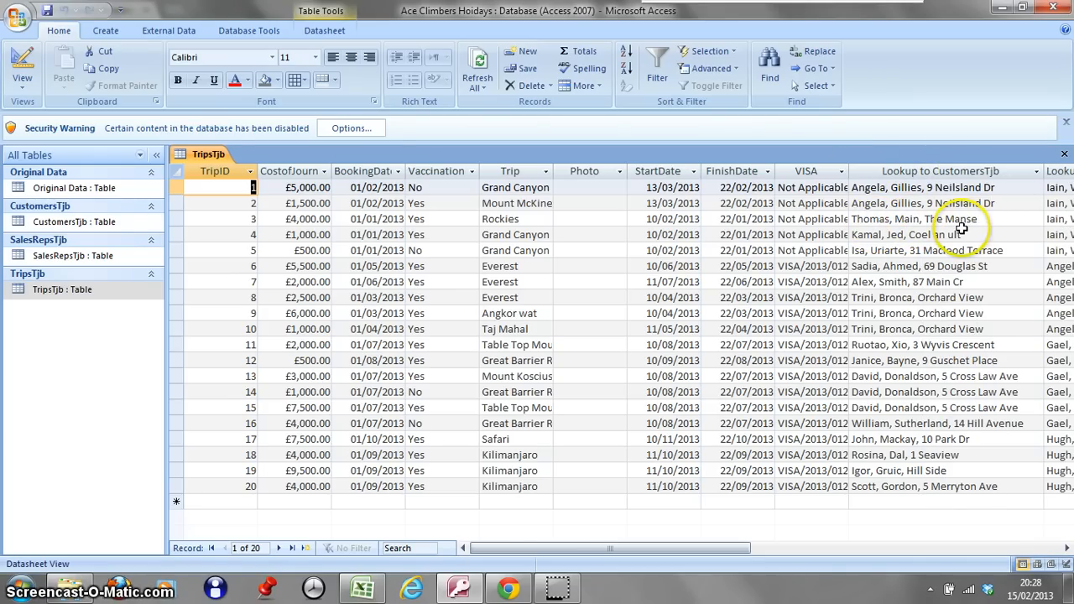
Step: Switch TripsTjb to Design view and change the VaccinationRequired field's data type to Yes/No
{"action": "left_click", "coordinate": [23, 59]}
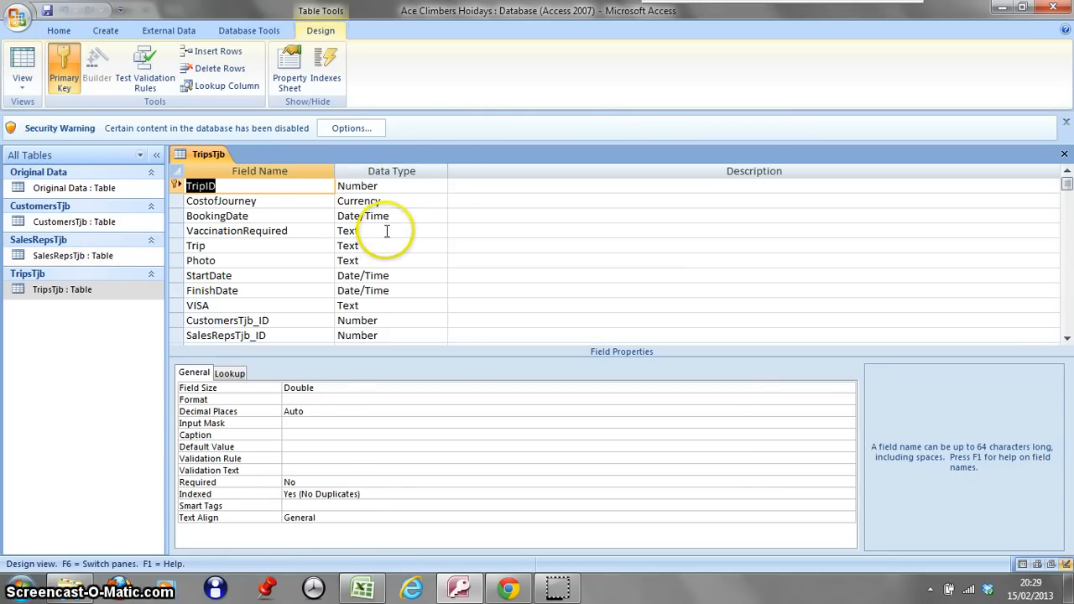
{"action": "left_click", "coordinate": [386, 231]}
{"action": "left_click", "coordinate": [441, 235]}
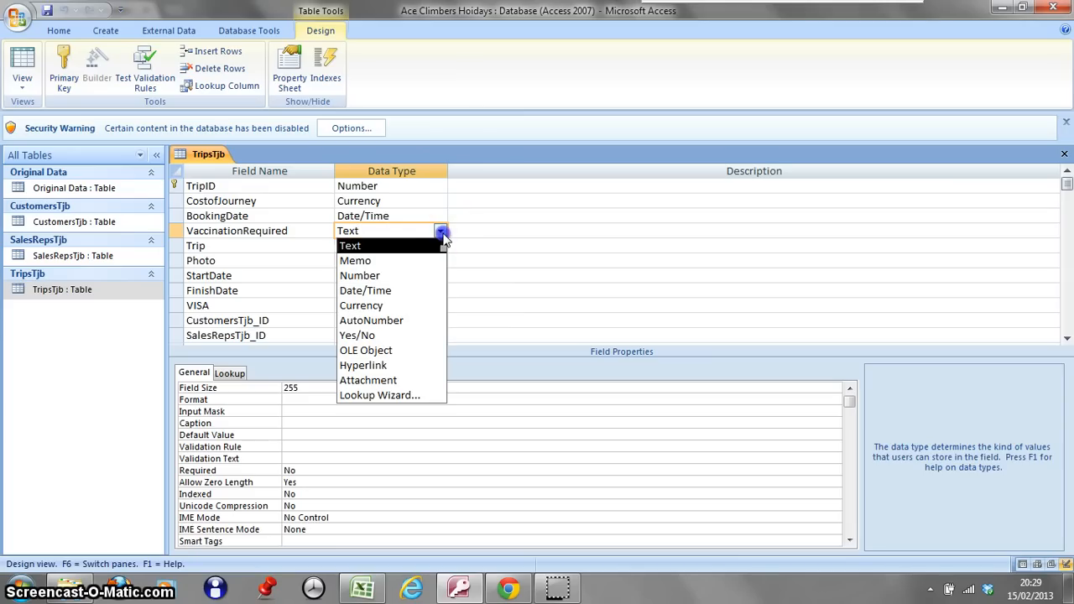
{"action": "left_click", "coordinate": [386, 336]}
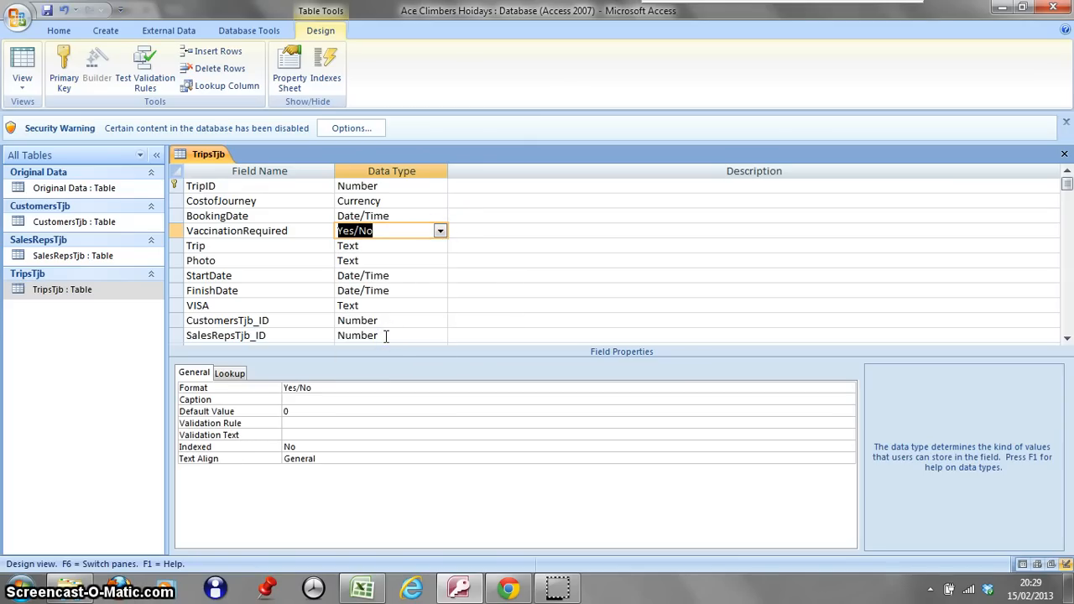
Step: Change the caption of the CustomersTjb_ID field to Customers
{"action": "left_click", "coordinate": [386, 321]}
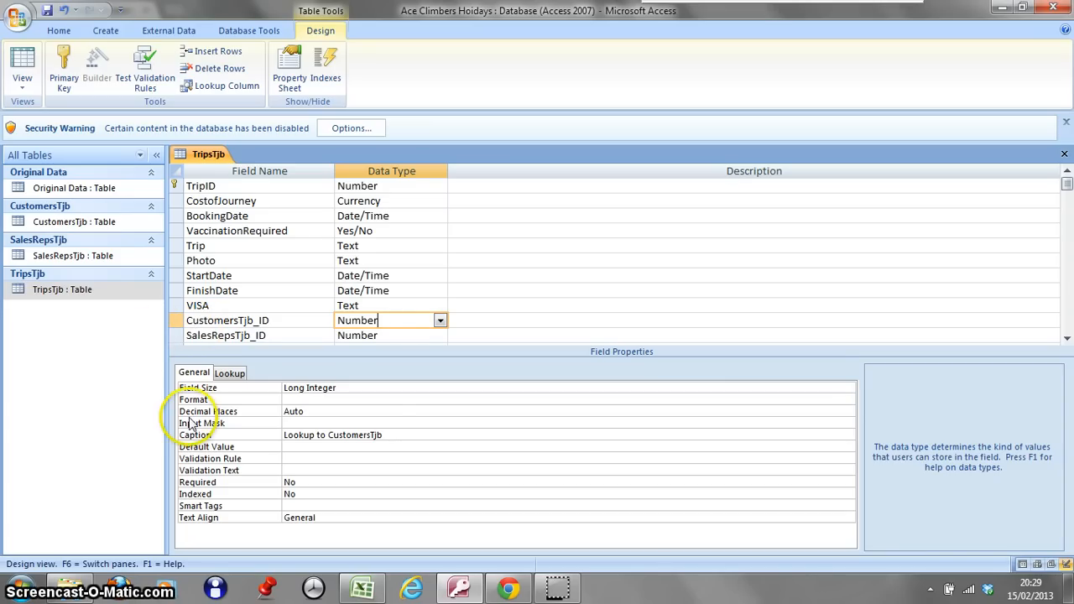
{"action": "left_click", "coordinate": [329, 432]}
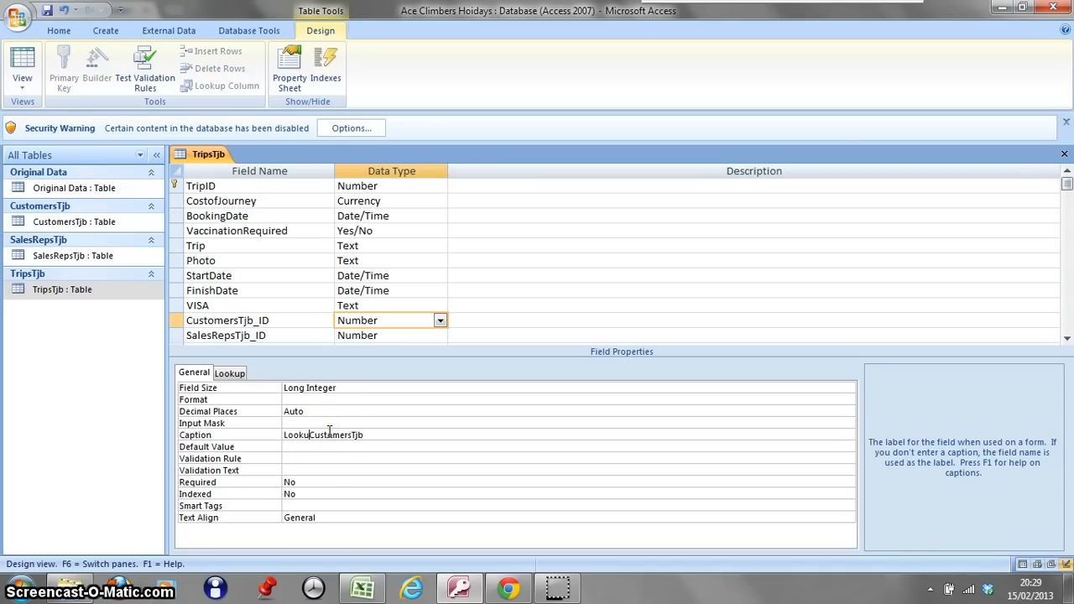
{"action": "key", "text": "BackSpace"}
{"action": "key", "text": "BackSpace"}
{"action": "left_click", "coordinate": [335, 433]}
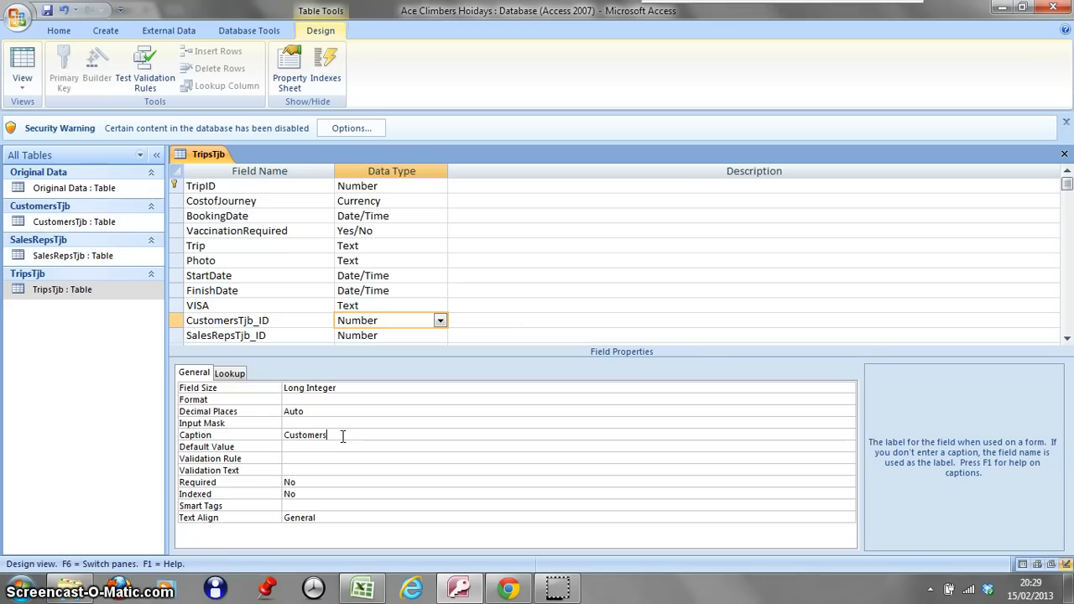
Step: Set the CustomersTjb_ID lookup's column count to 1, and save the table to check the Customers column in Datasheet view
{"action": "left_click", "coordinate": [236, 376]}
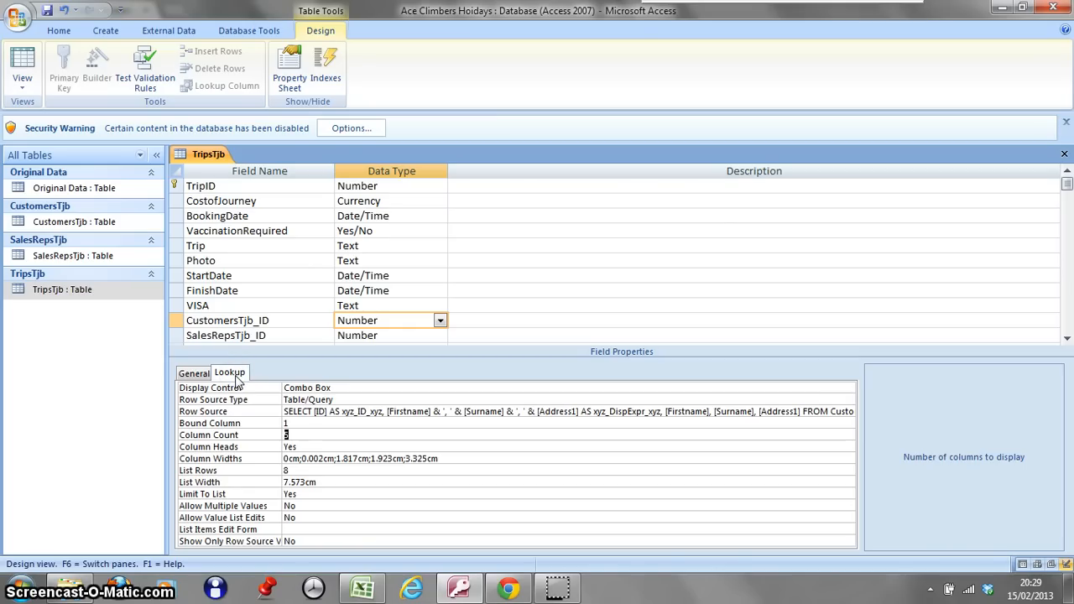
{"action": "left_click", "coordinate": [286, 434]}
{"action": "left_click", "coordinate": [27, 67]}
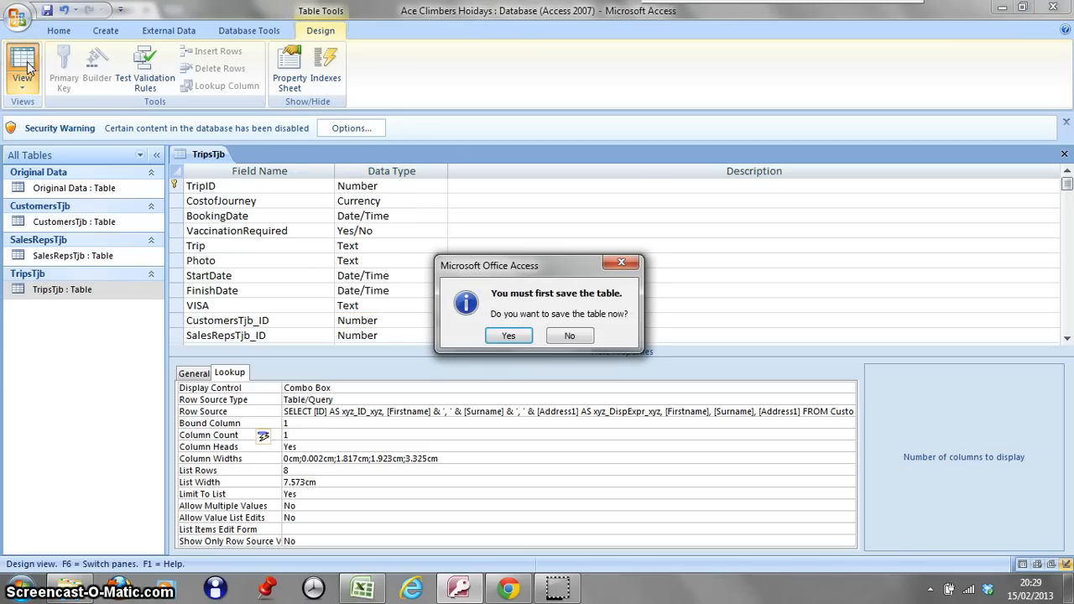
{"action": "left_click", "coordinate": [511, 335]}
{"action": "left_click", "coordinate": [512, 342]}
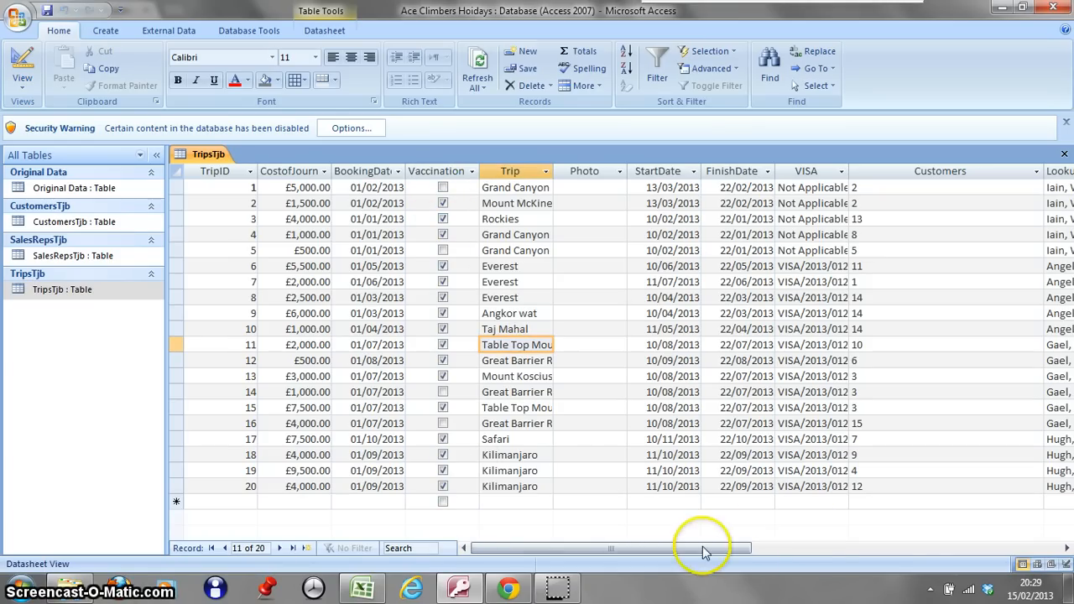
{"action": "left_click_drag", "start_coordinate": [702, 548], "coordinate": [726, 553]}
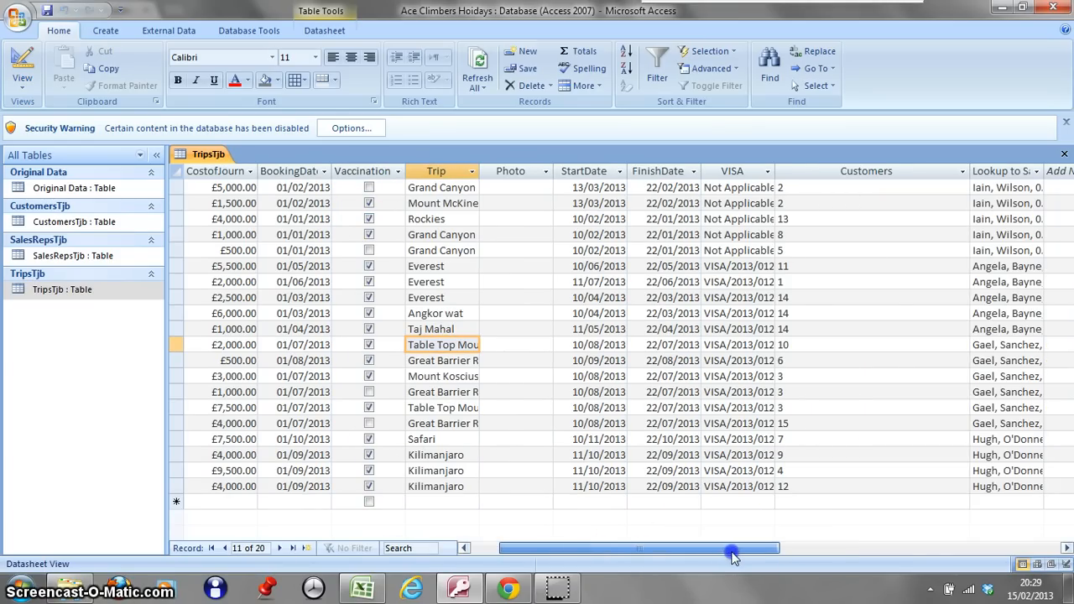
{"action": "left_click", "coordinate": [870, 173]}
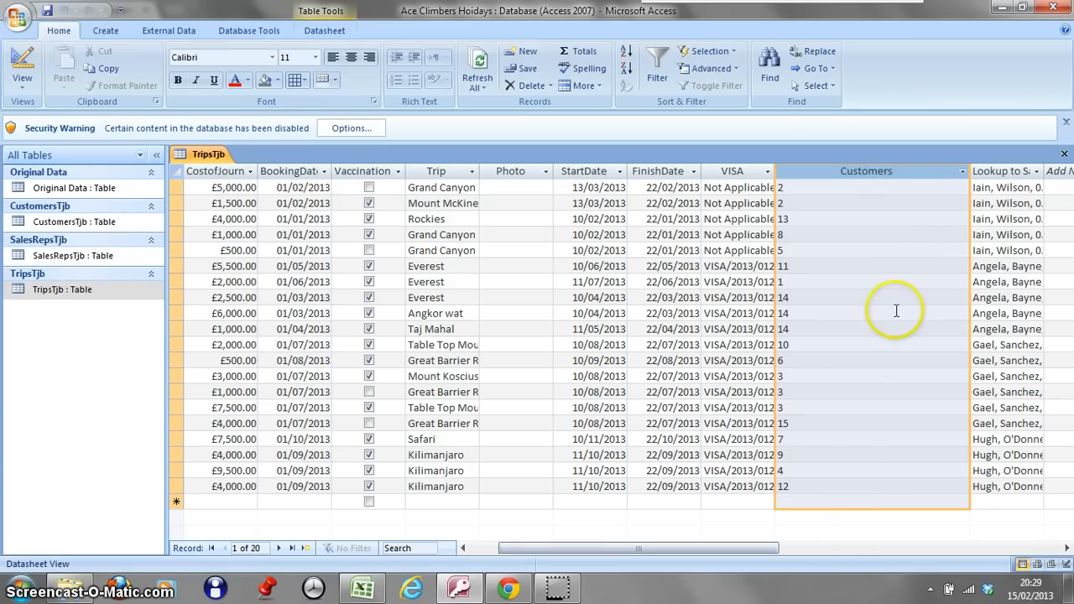
Step: Fit the width of the Customers column to its contents
{"action": "double_click", "coordinate": [971, 171]}
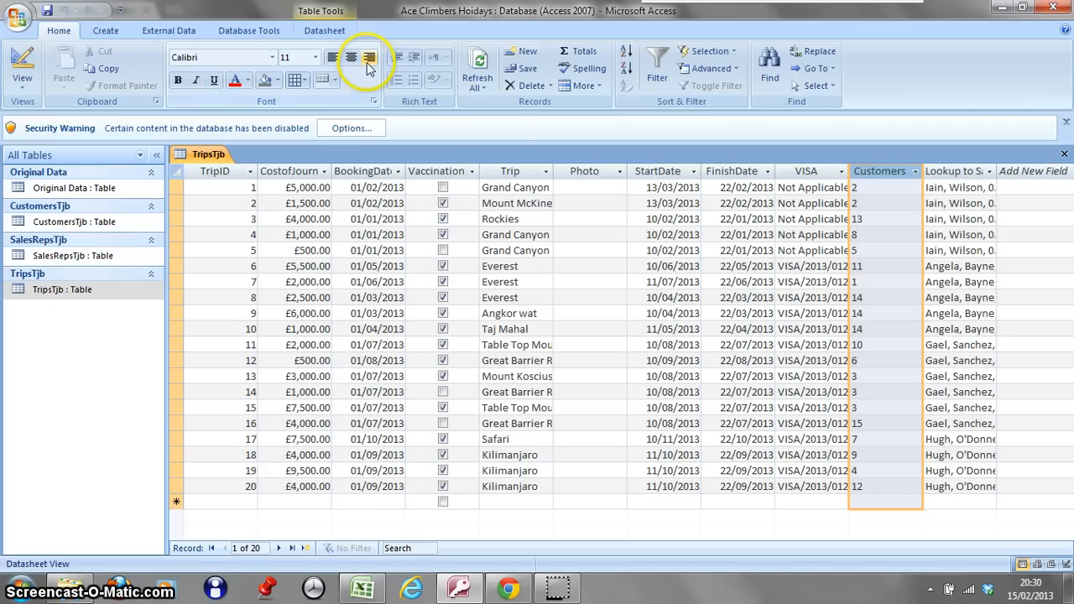
Step: Sort the trips A to Z by the Customers column and undo the sort
{"action": "left_click", "coordinate": [915, 172]}
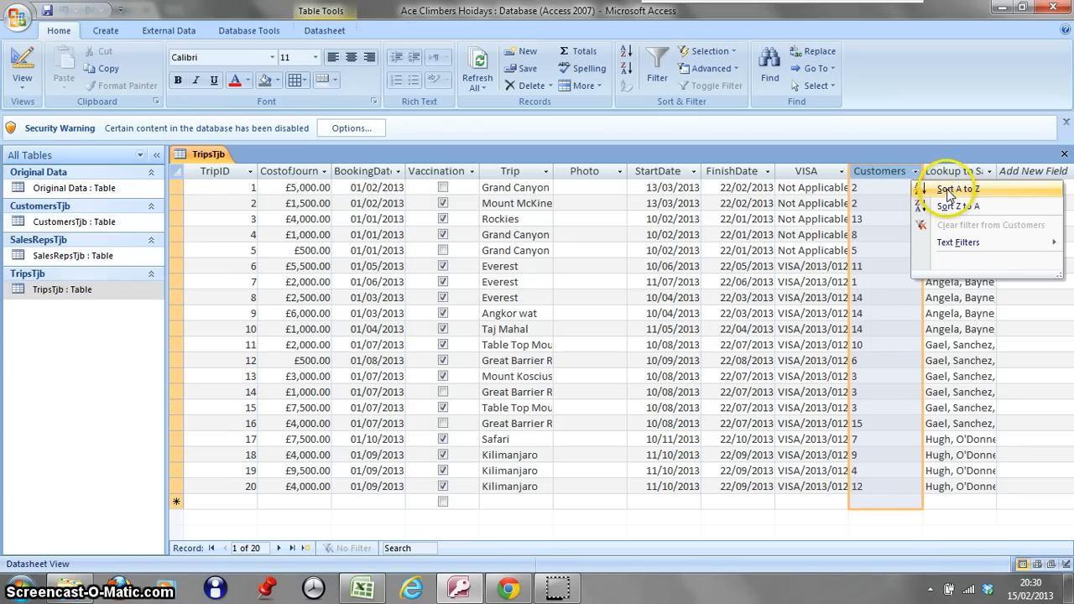
{"action": "left_click", "coordinate": [950, 189]}
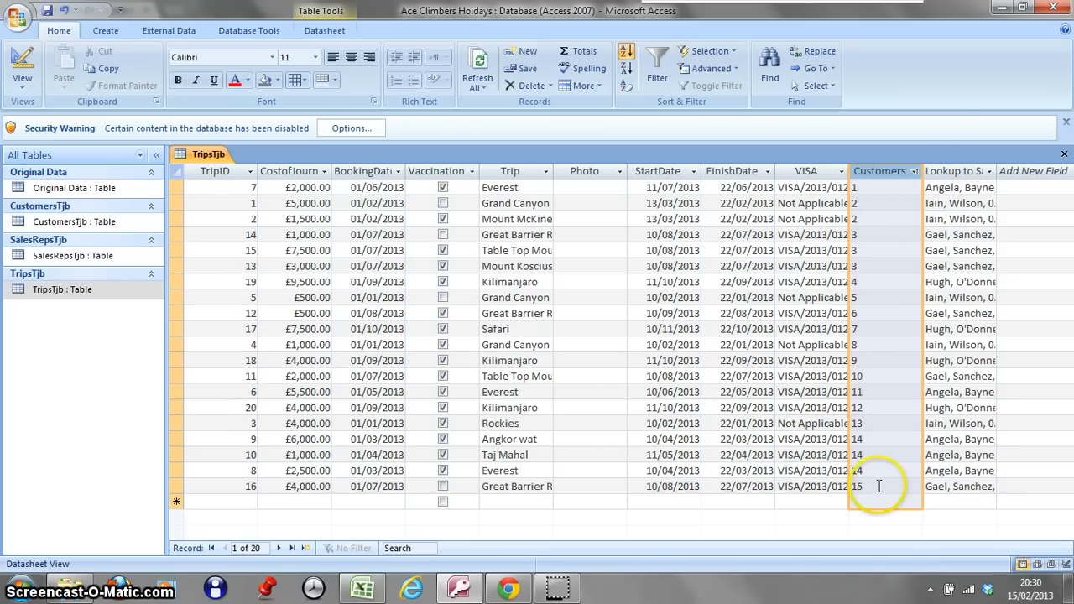
{"action": "left_click", "coordinate": [64, 11]}
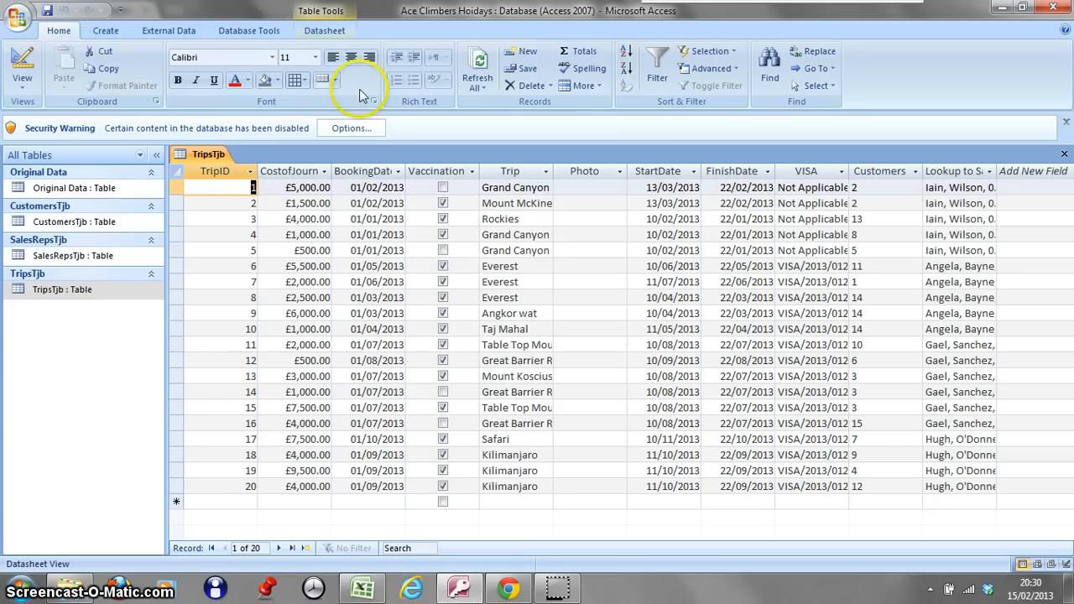
Step: Right-align the values in the Customers column
{"action": "left_click", "coordinate": [370, 64]}
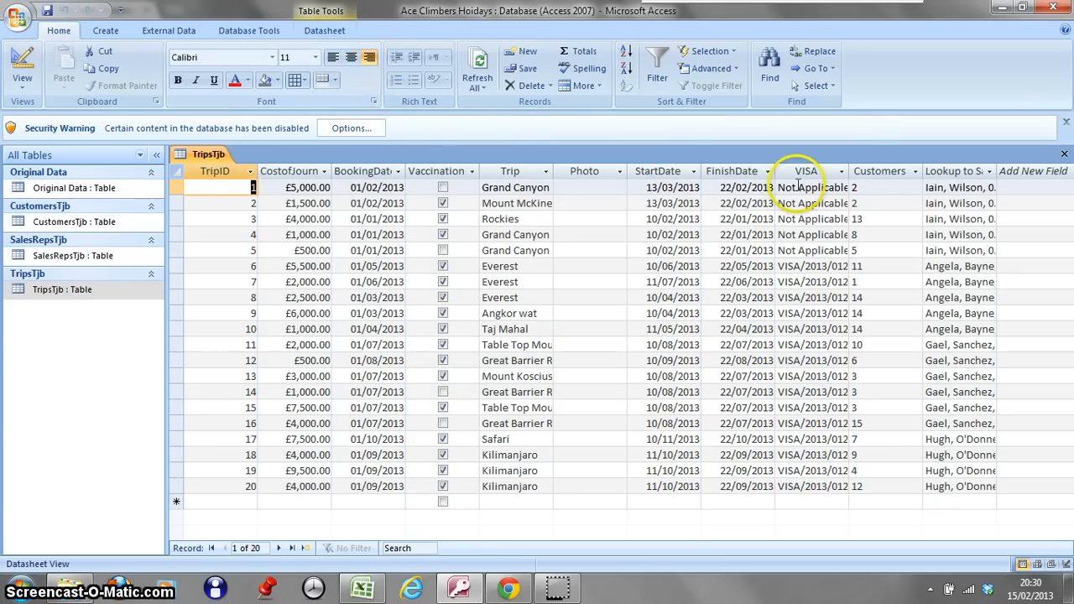
{"action": "left_click", "coordinate": [876, 171]}
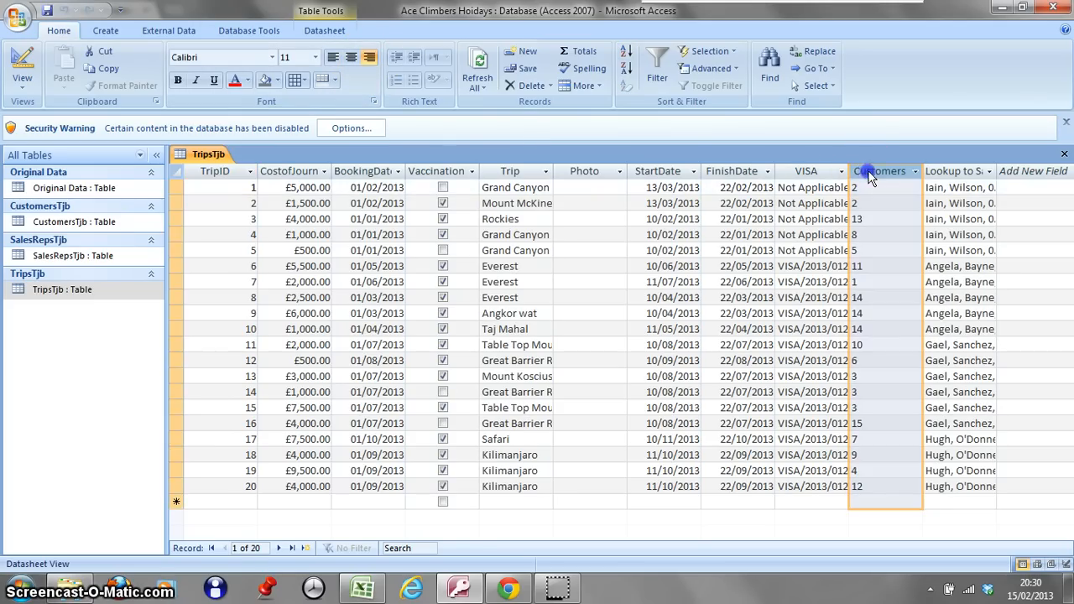
{"action": "left_click", "coordinate": [370, 59]}
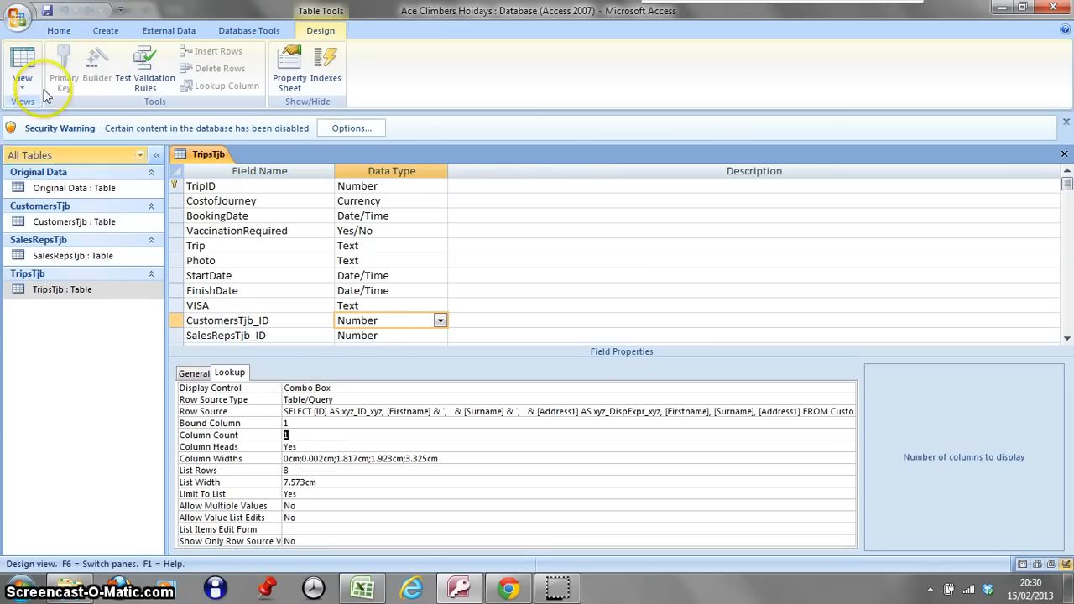
Step: In Design view of TripsTjb, change the caption of the SalesRepsTjb_ID field to SalesReps
{"action": "left_click", "coordinate": [388, 335]}
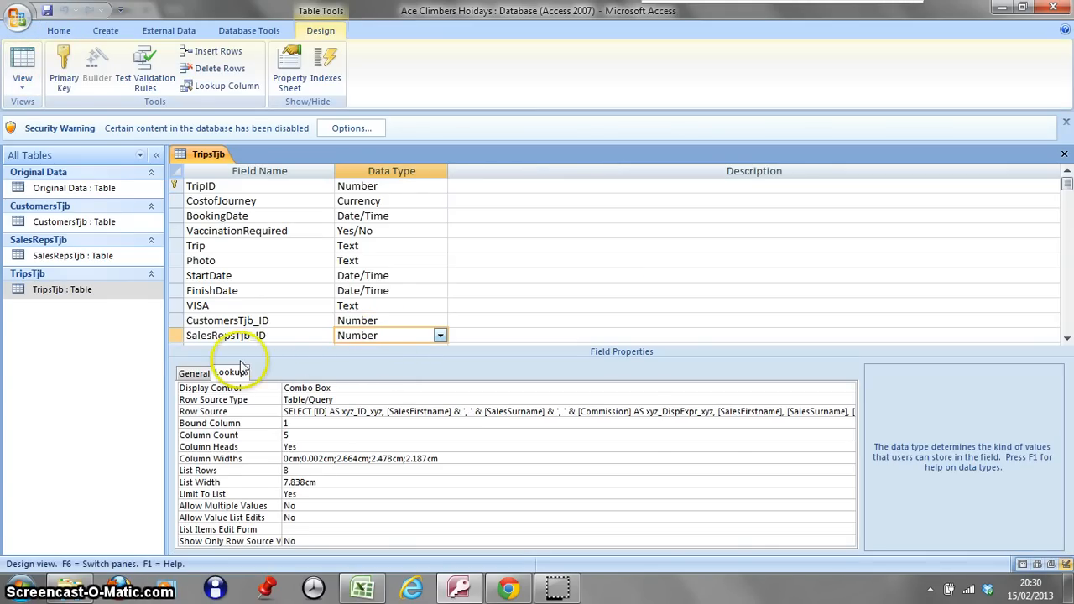
{"action": "left_click", "coordinate": [195, 373]}
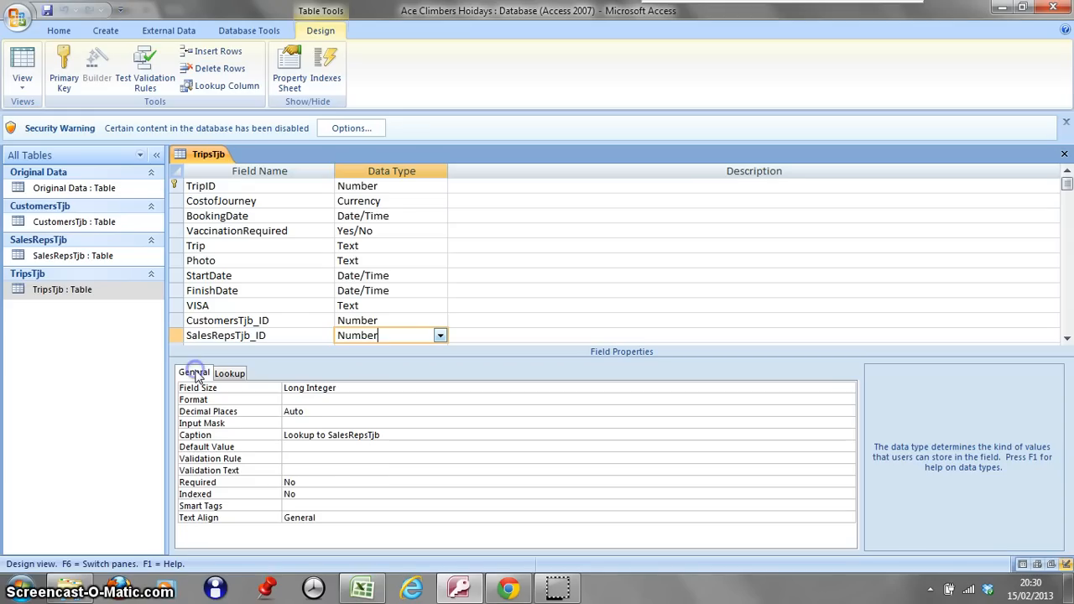
{"action": "left_click", "coordinate": [329, 432]}
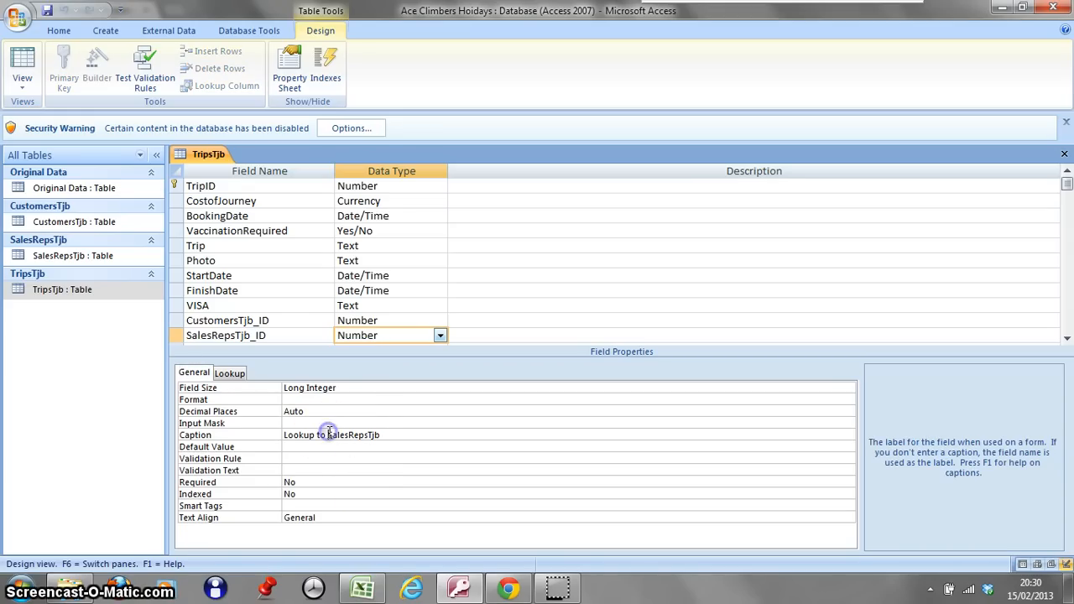
{"action": "key", "text": "BackSpace"}
{"action": "key", "text": "BackSpace"}
{"action": "key", "text": "BackSpace"}
{"action": "key", "text": "BackSpace"}
{"action": "key", "text": "BackSpace"}
{"action": "key", "text": "BackSpace"}
{"action": "key", "text": "BackSpace"}
{"action": "key", "text": "BackSpace"}
{"action": "key", "text": "BackSpace"}
{"action": "key", "text": "BackSpace"}
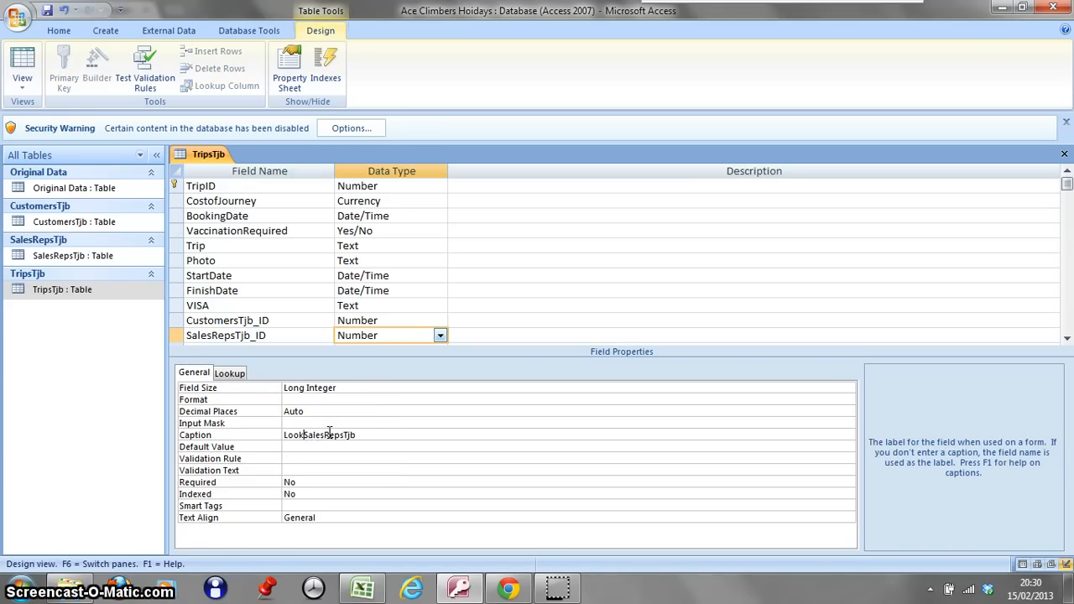
{"action": "left_click", "coordinate": [337, 436]}
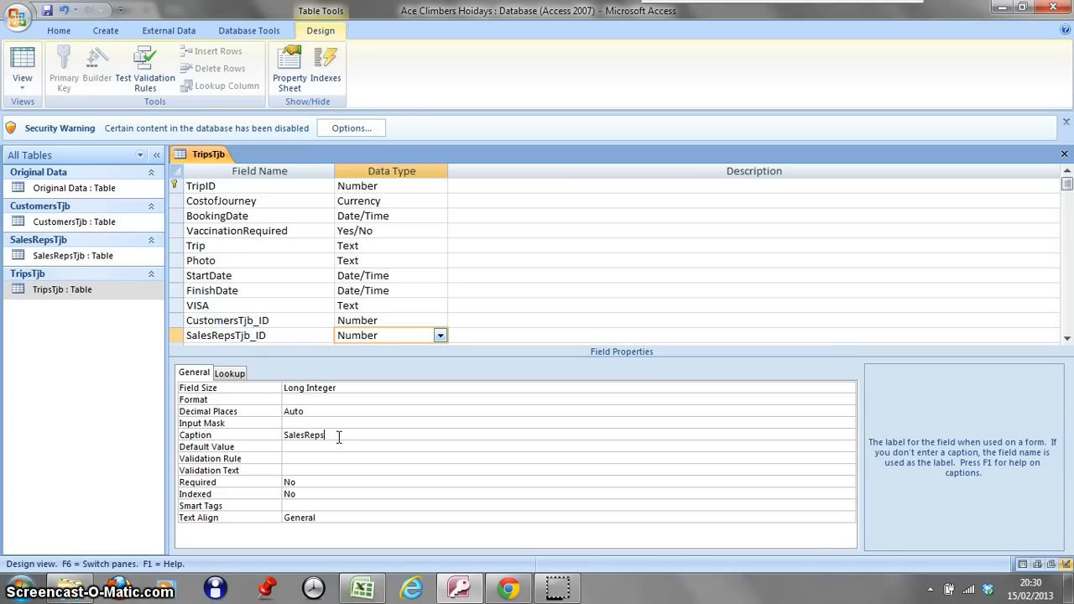
Step: Set the SalesRepsTjb_ID lookup's column count to 1 and update all lookup properties everywhere the field is used
{"action": "left_click", "coordinate": [231, 373]}
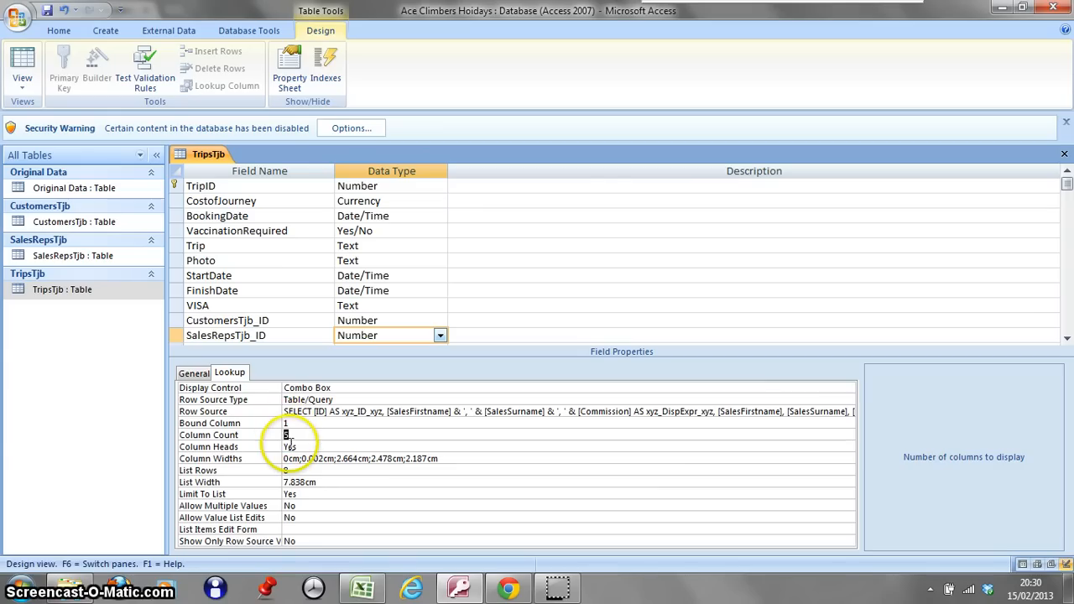
{"action": "type", "text": "1"}
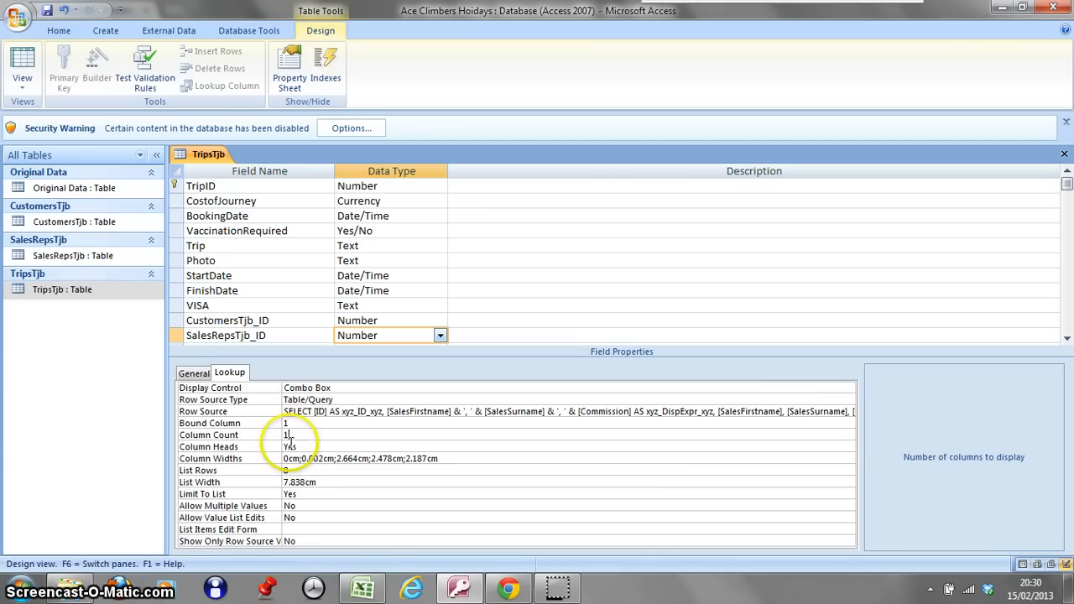
{"action": "key", "text": "Return"}
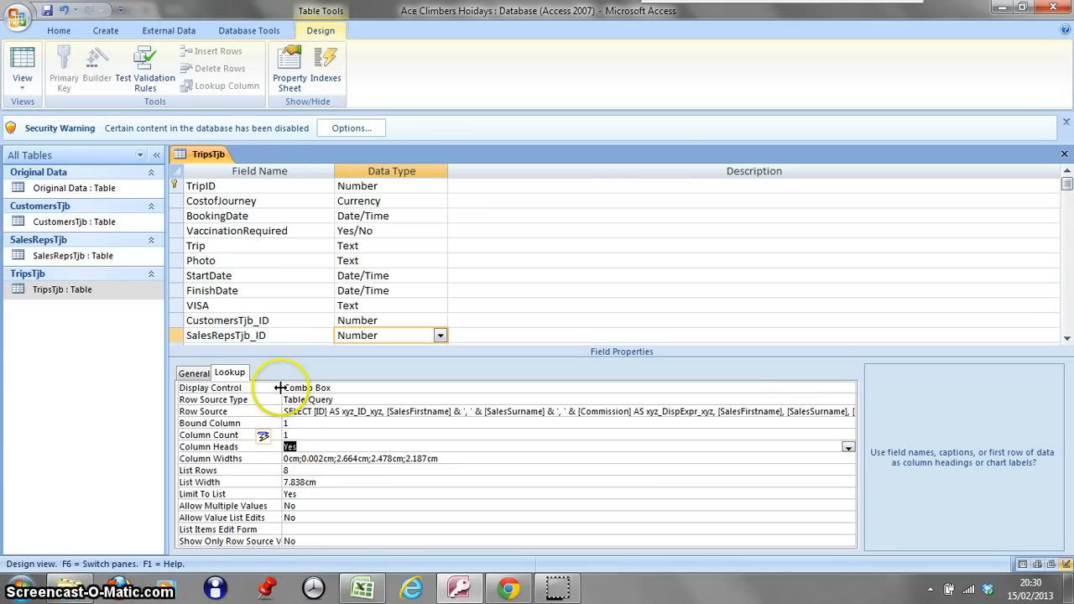
{"action": "left_click", "coordinate": [276, 439]}
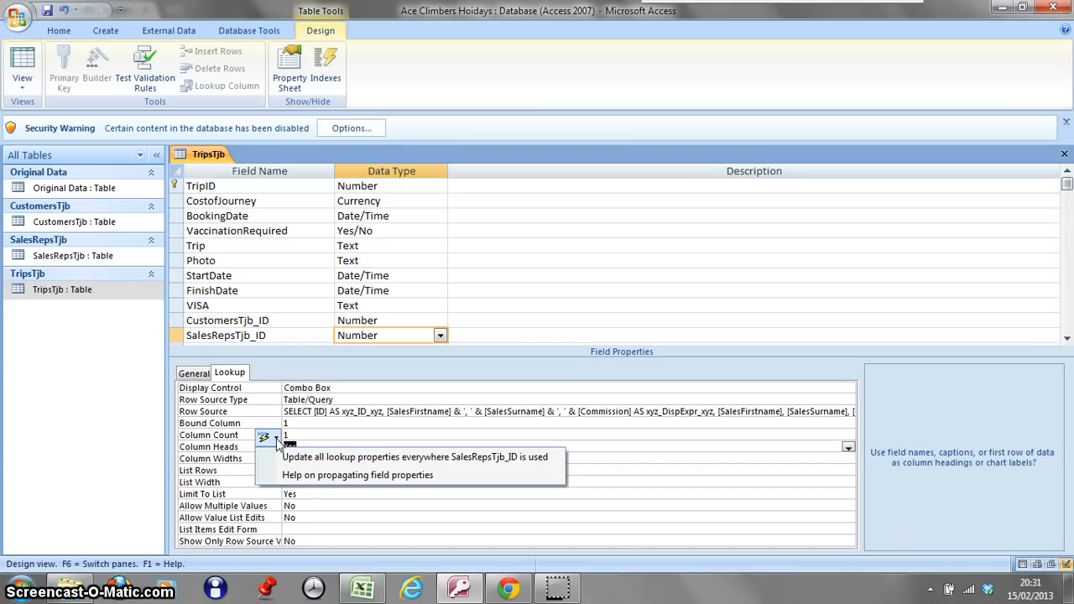
{"action": "left_click", "coordinate": [291, 458]}
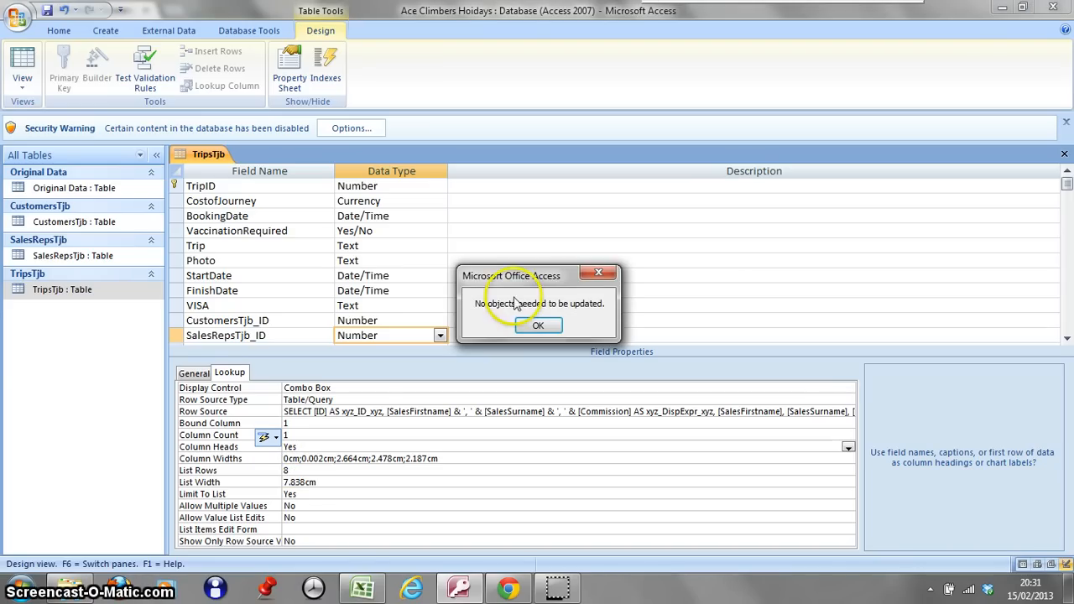
{"action": "left_click", "coordinate": [547, 327]}
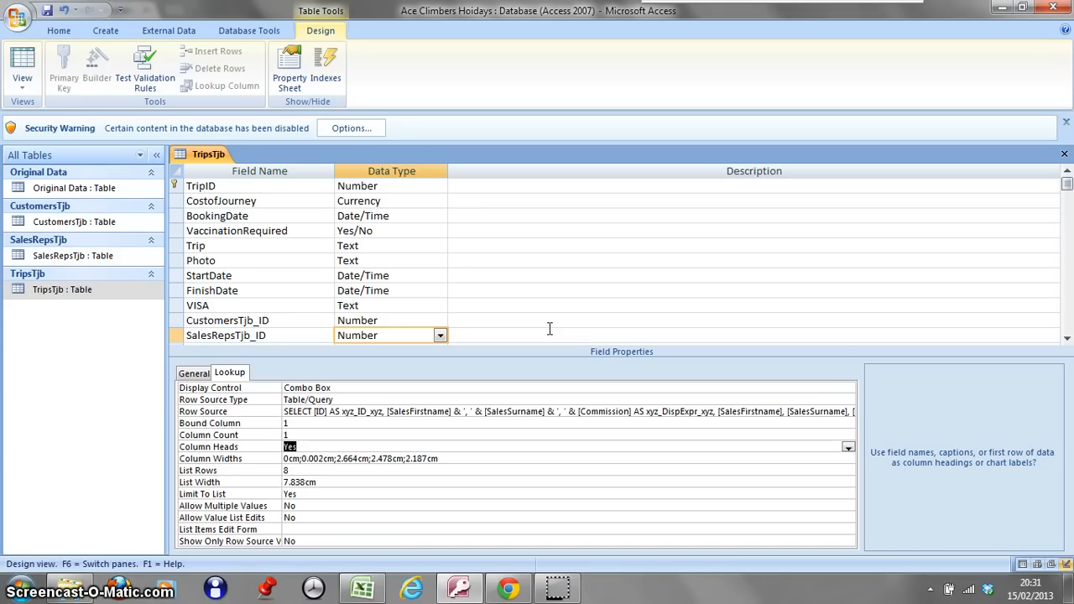
Step: Save the table on returning to Datasheet view, and fit all columns from TripID to SalesReps to their contents
{"action": "left_click", "coordinate": [23, 74]}
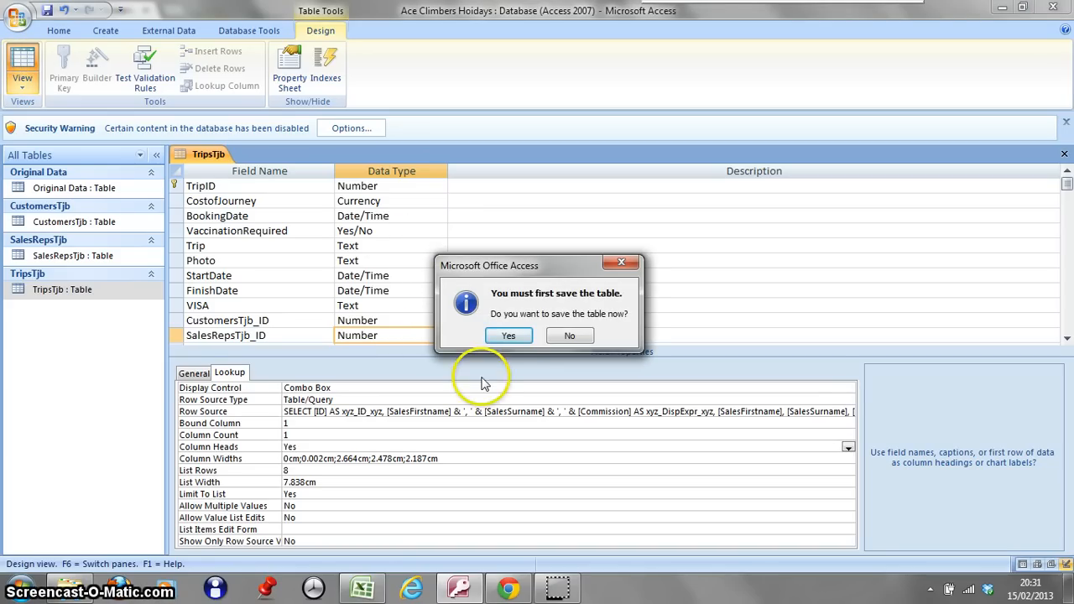
{"action": "left_click", "coordinate": [508, 336]}
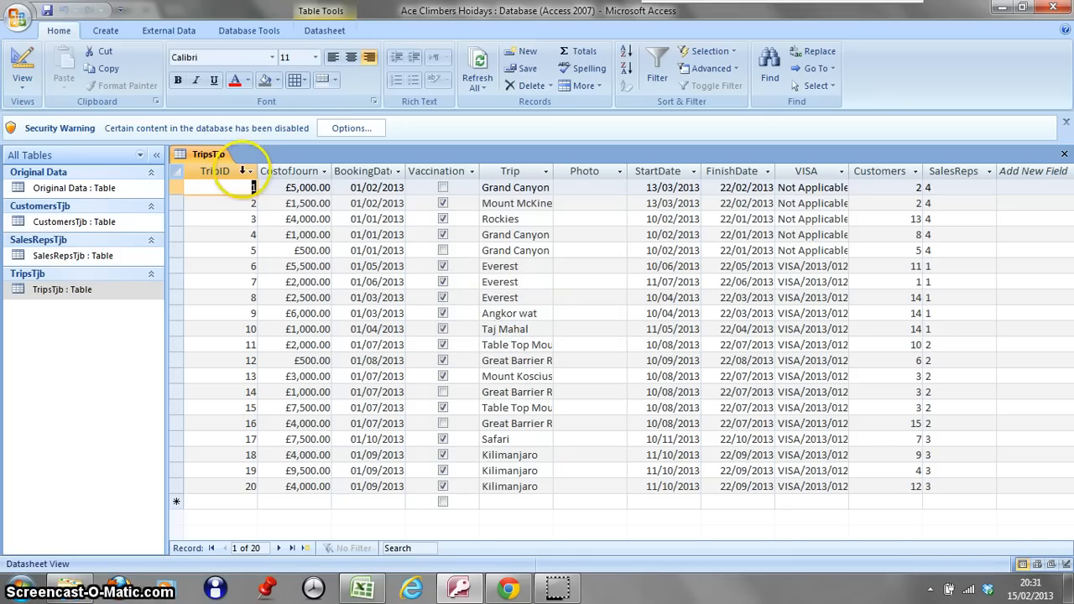
{"action": "left_click_drag", "start_coordinate": [242, 170], "coordinate": [932, 172]}
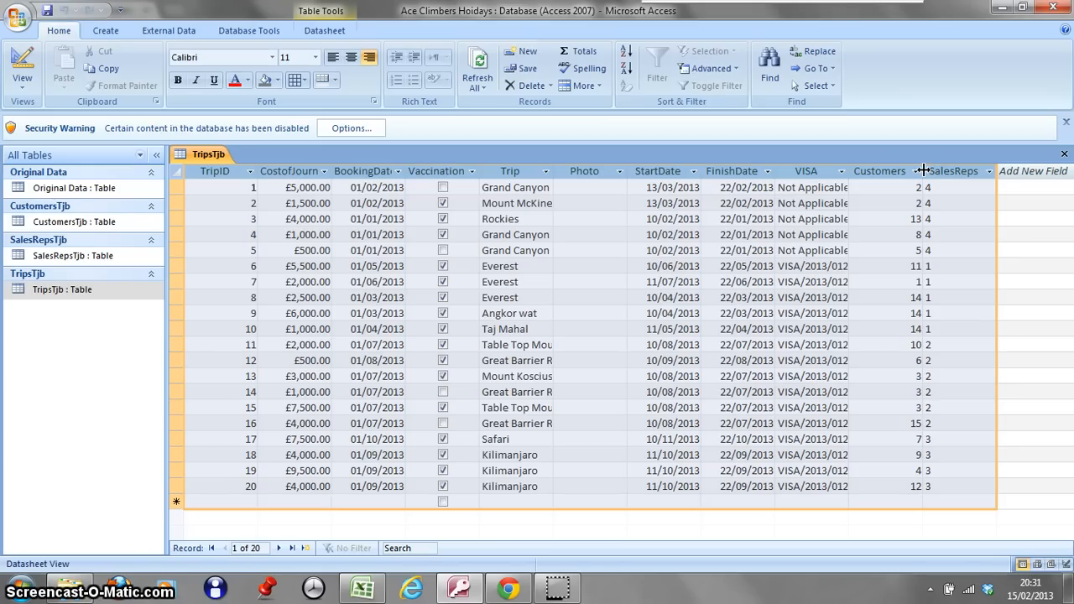
{"action": "double_click", "coordinate": [923, 170]}
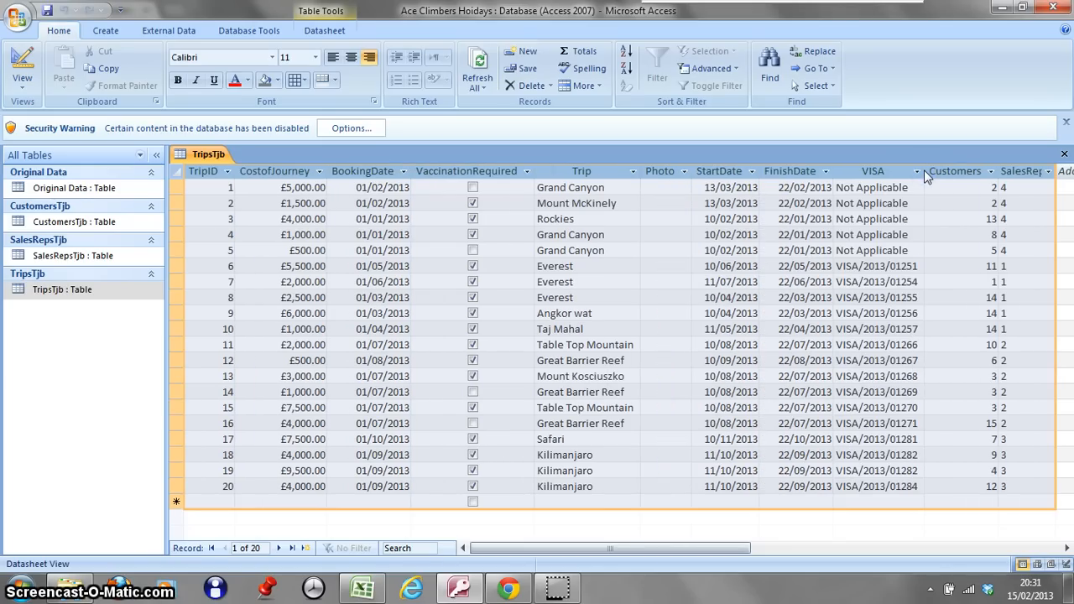
Step: Right-align the values in the SalesReps column and deselect the column
{"action": "left_click", "coordinate": [1033, 174]}
{"action": "left_click", "coordinate": [1025, 203]}
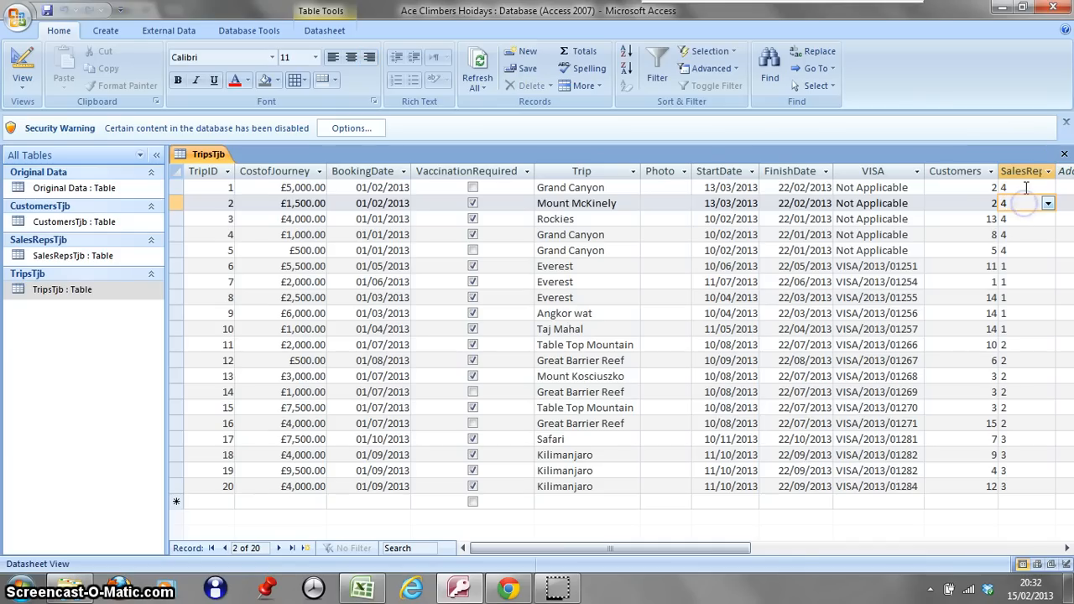
{"action": "left_click", "coordinate": [1029, 170]}
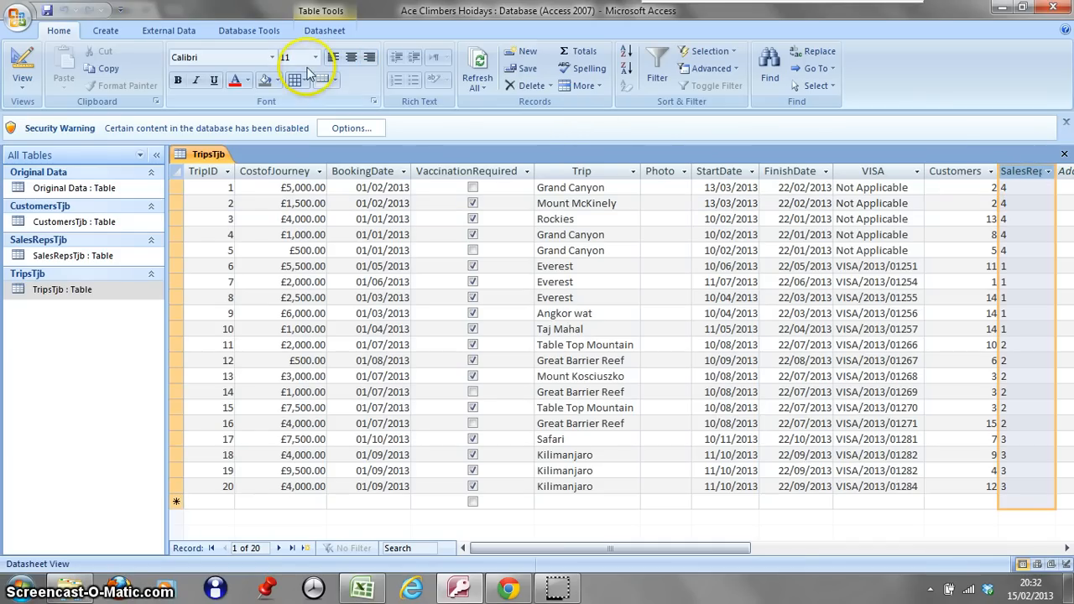
{"action": "left_click", "coordinate": [370, 62]}
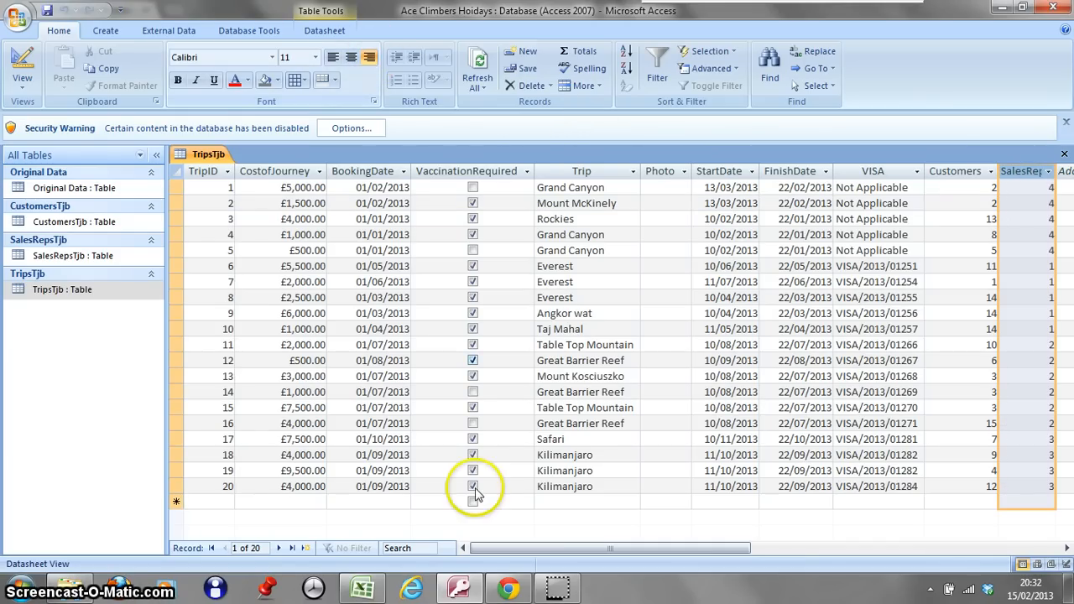
{"action": "left_click", "coordinate": [485, 458]}
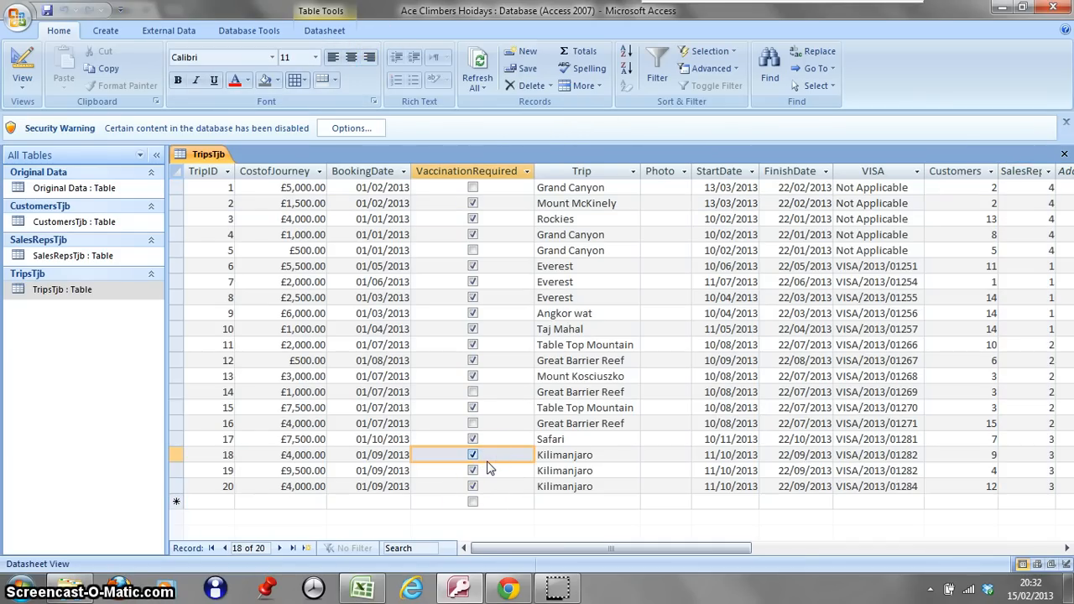